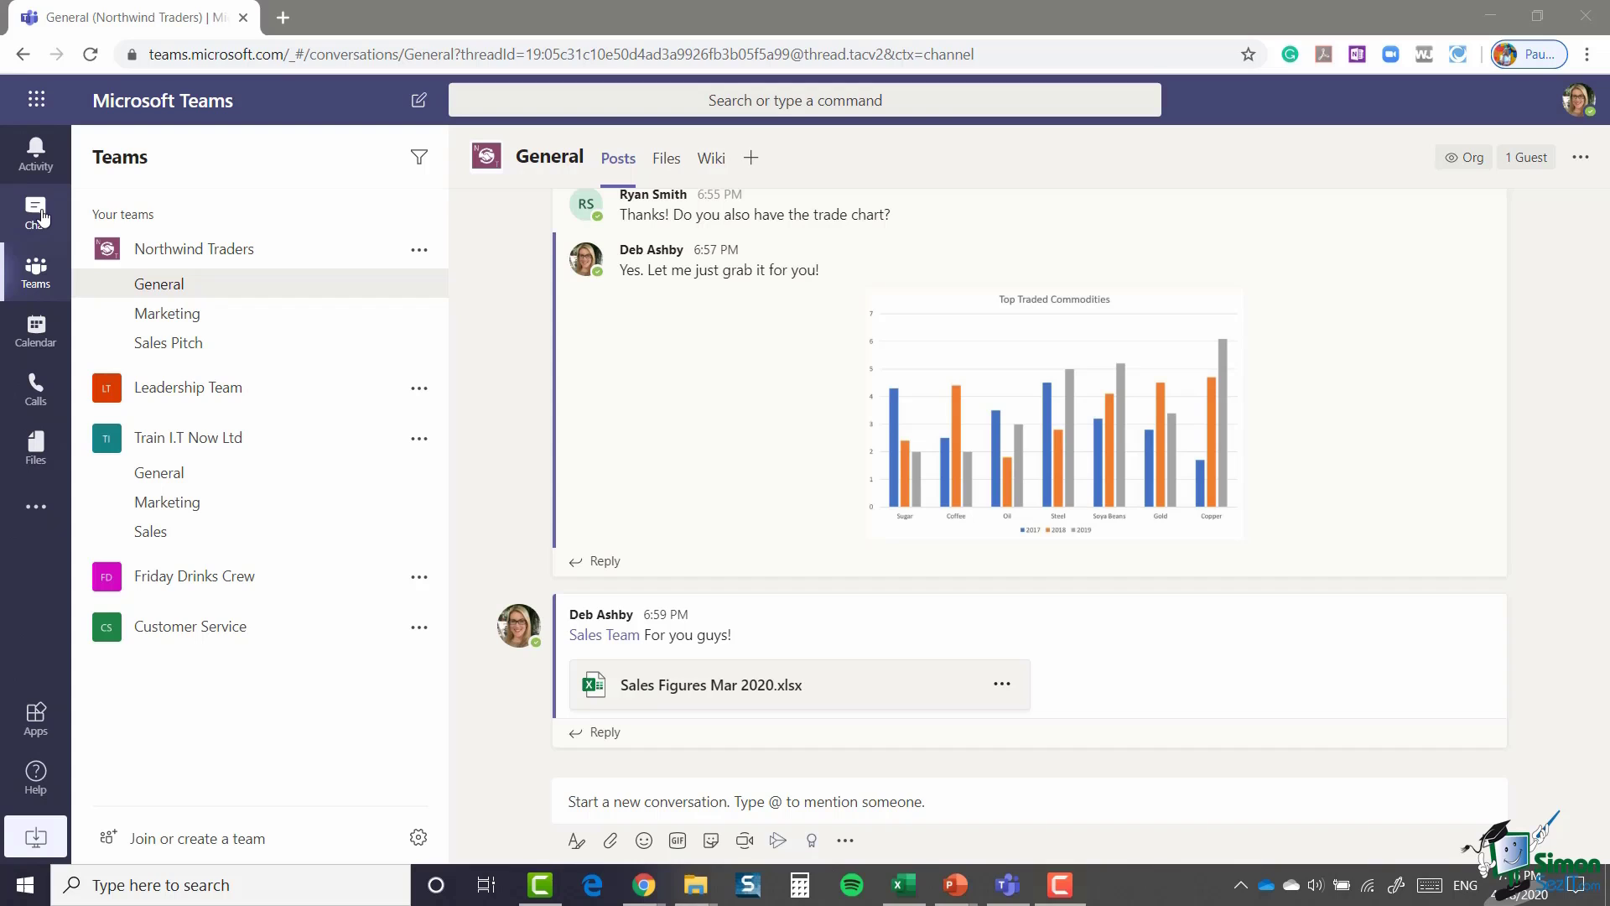
{"action": "left_click", "coordinate": [42, 217]}
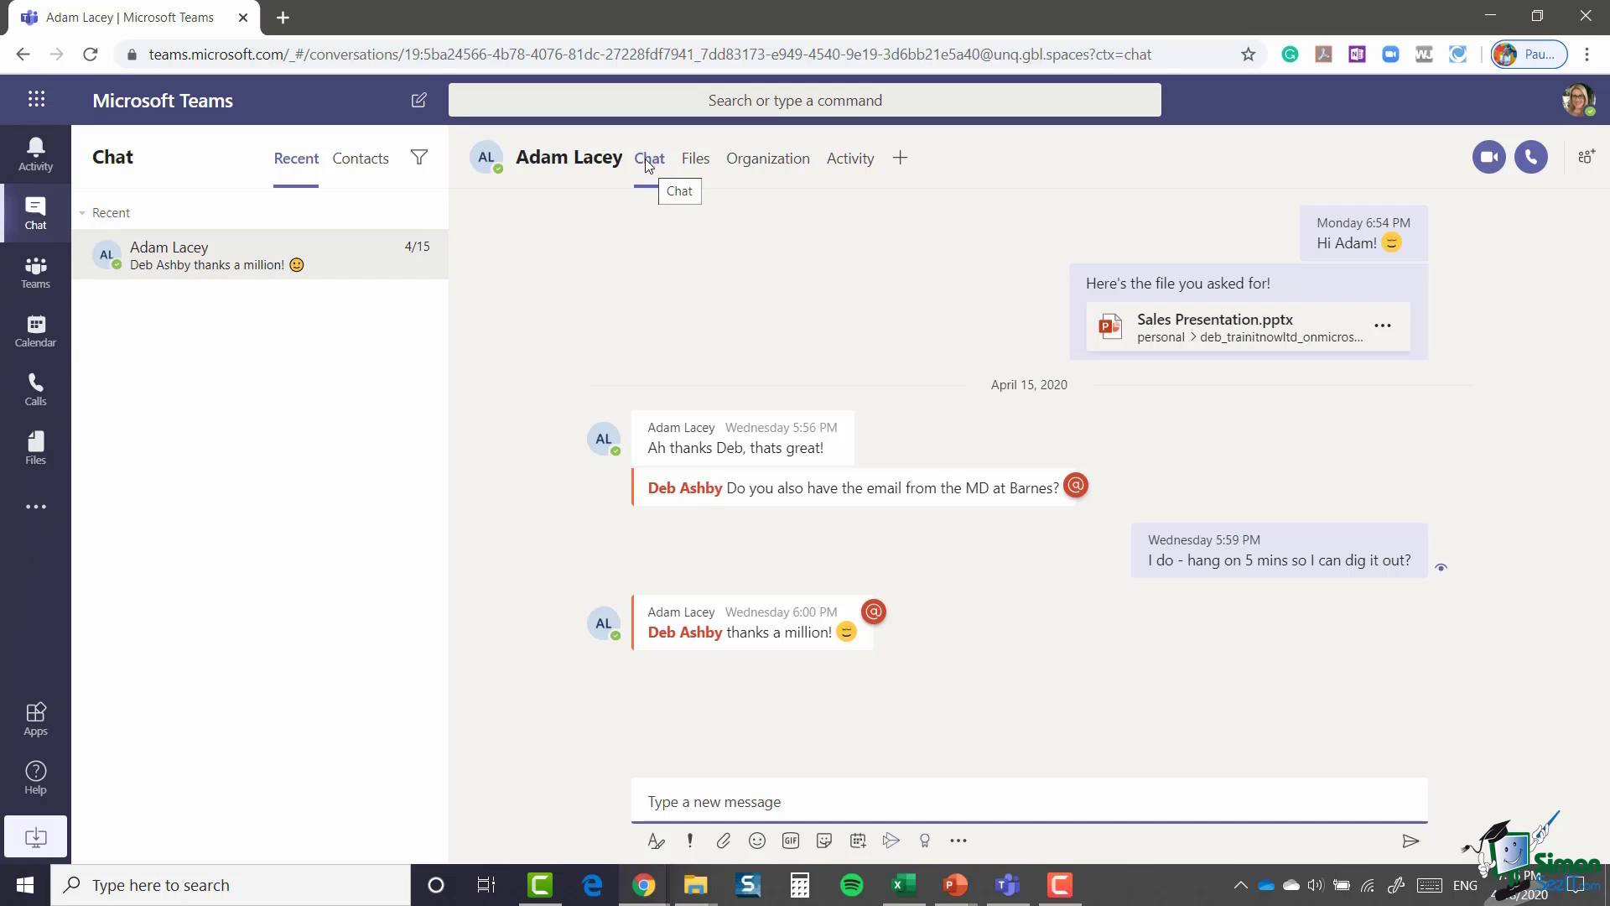
{"action": "left_click", "coordinate": [696, 159]}
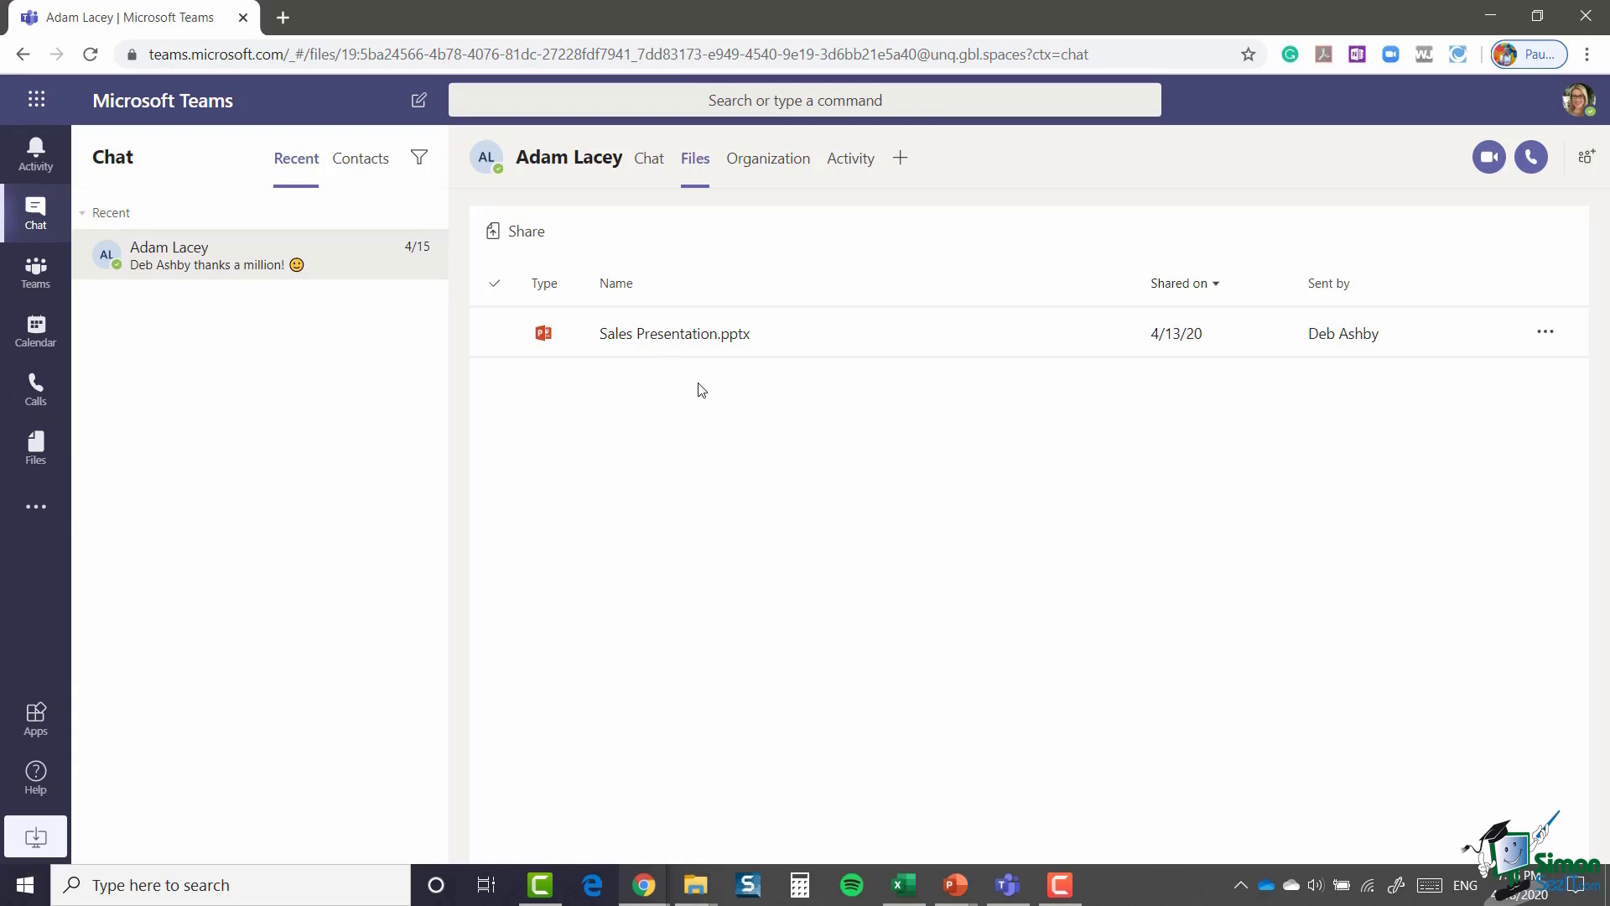
{"action": "left_click", "coordinate": [579, 353]}
{"action": "left_click", "coordinate": [695, 523]}
{"action": "left_click", "coordinate": [650, 165]}
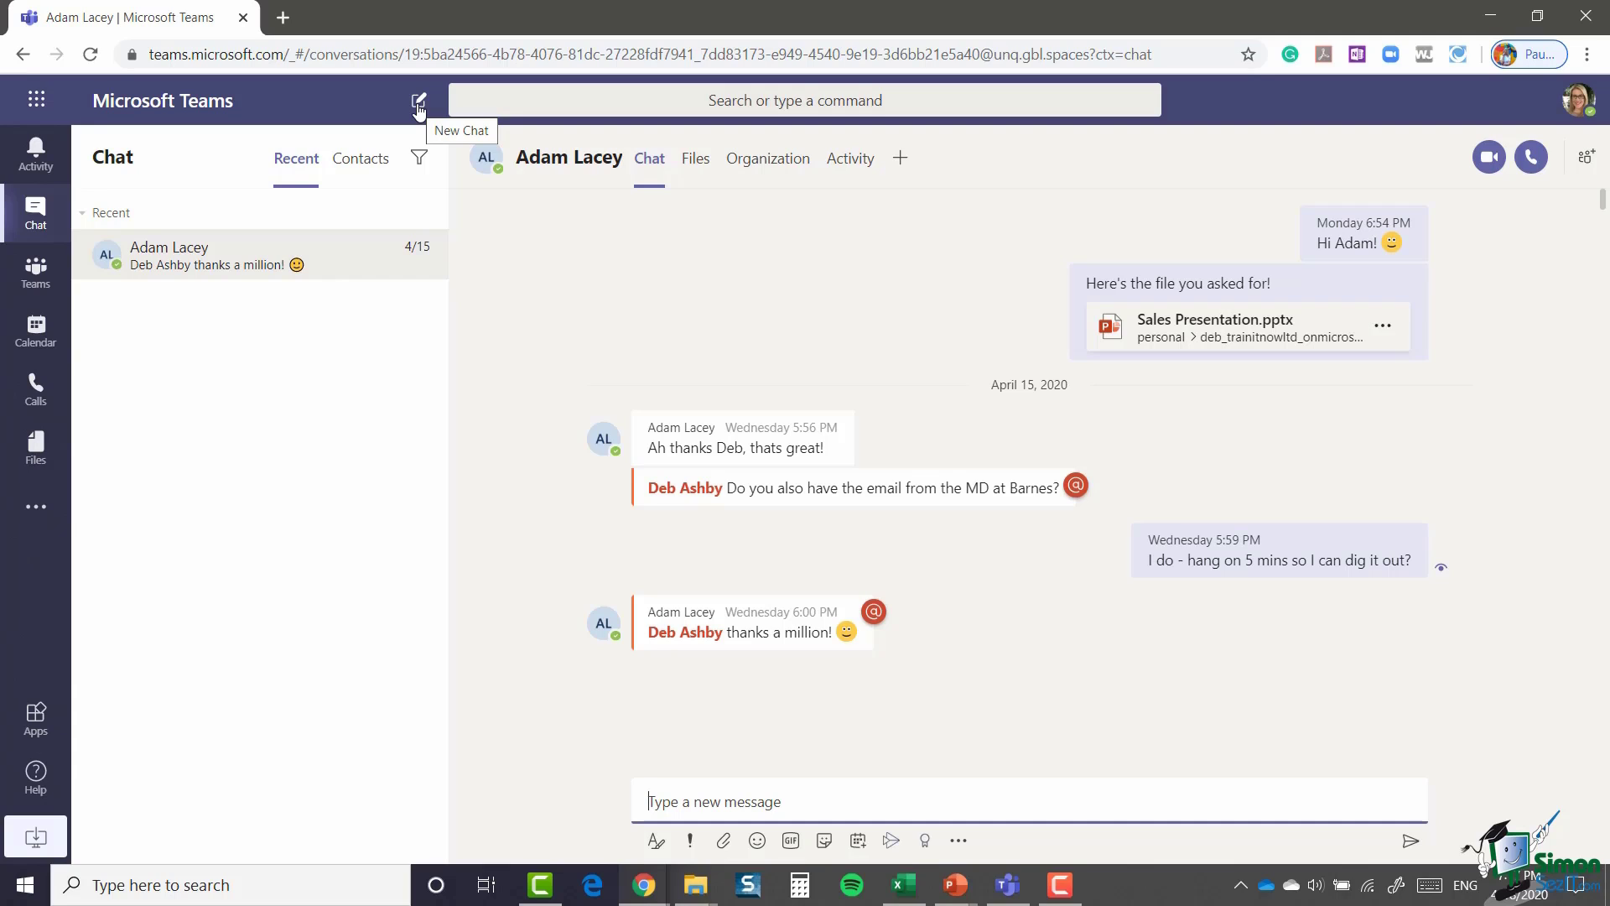
{"action": "left_click", "coordinate": [419, 104]}
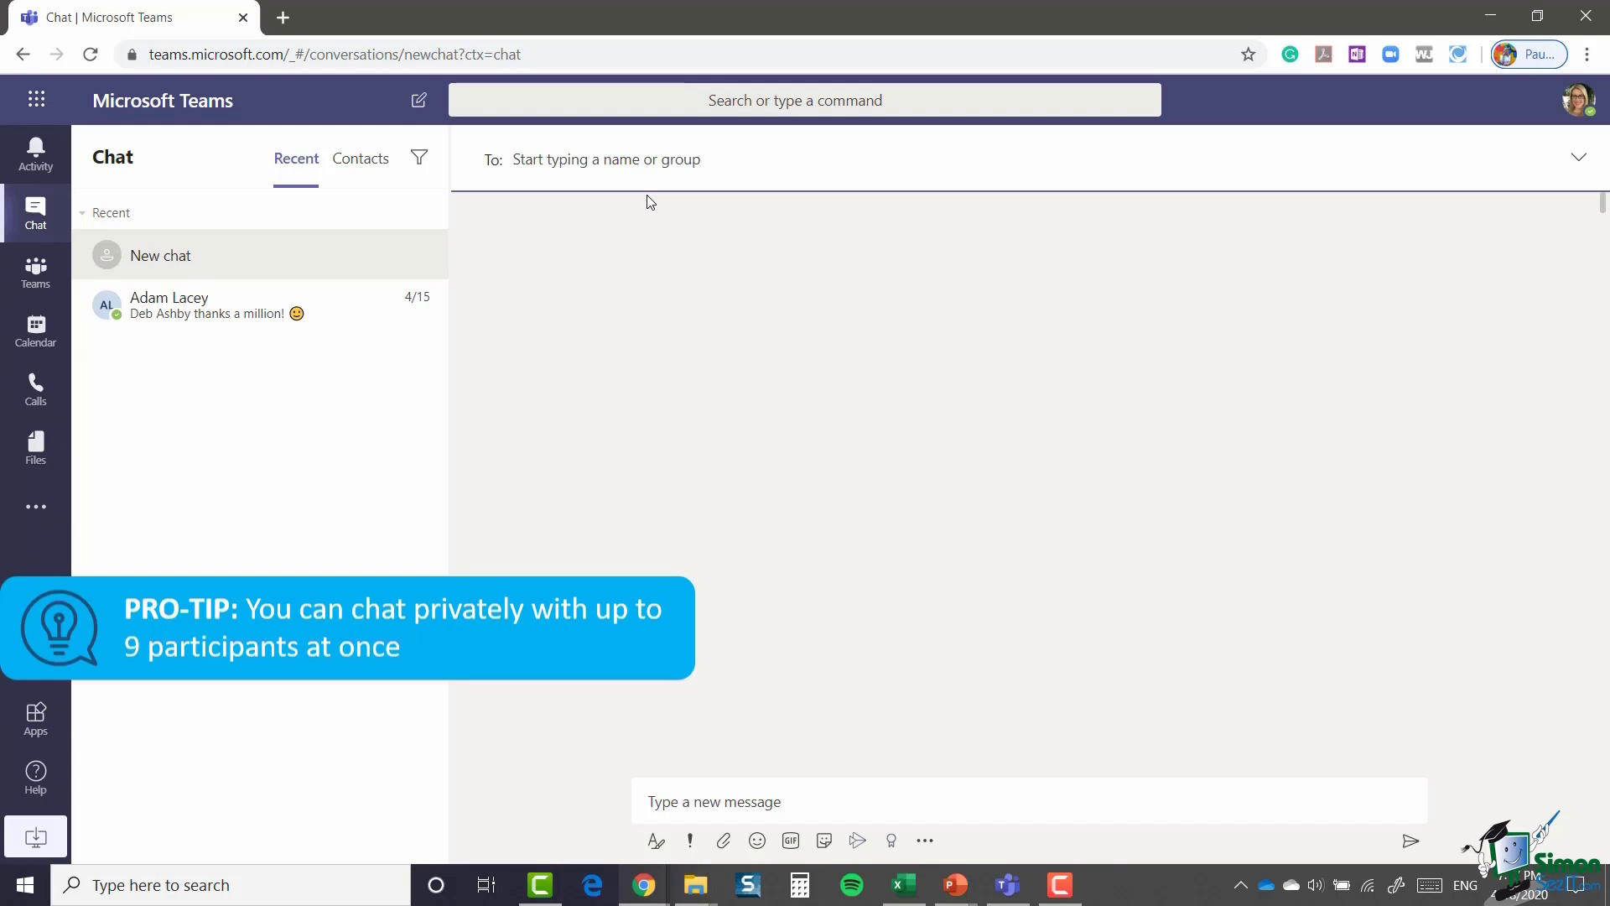
{"action": "type", "text": "ryan"}
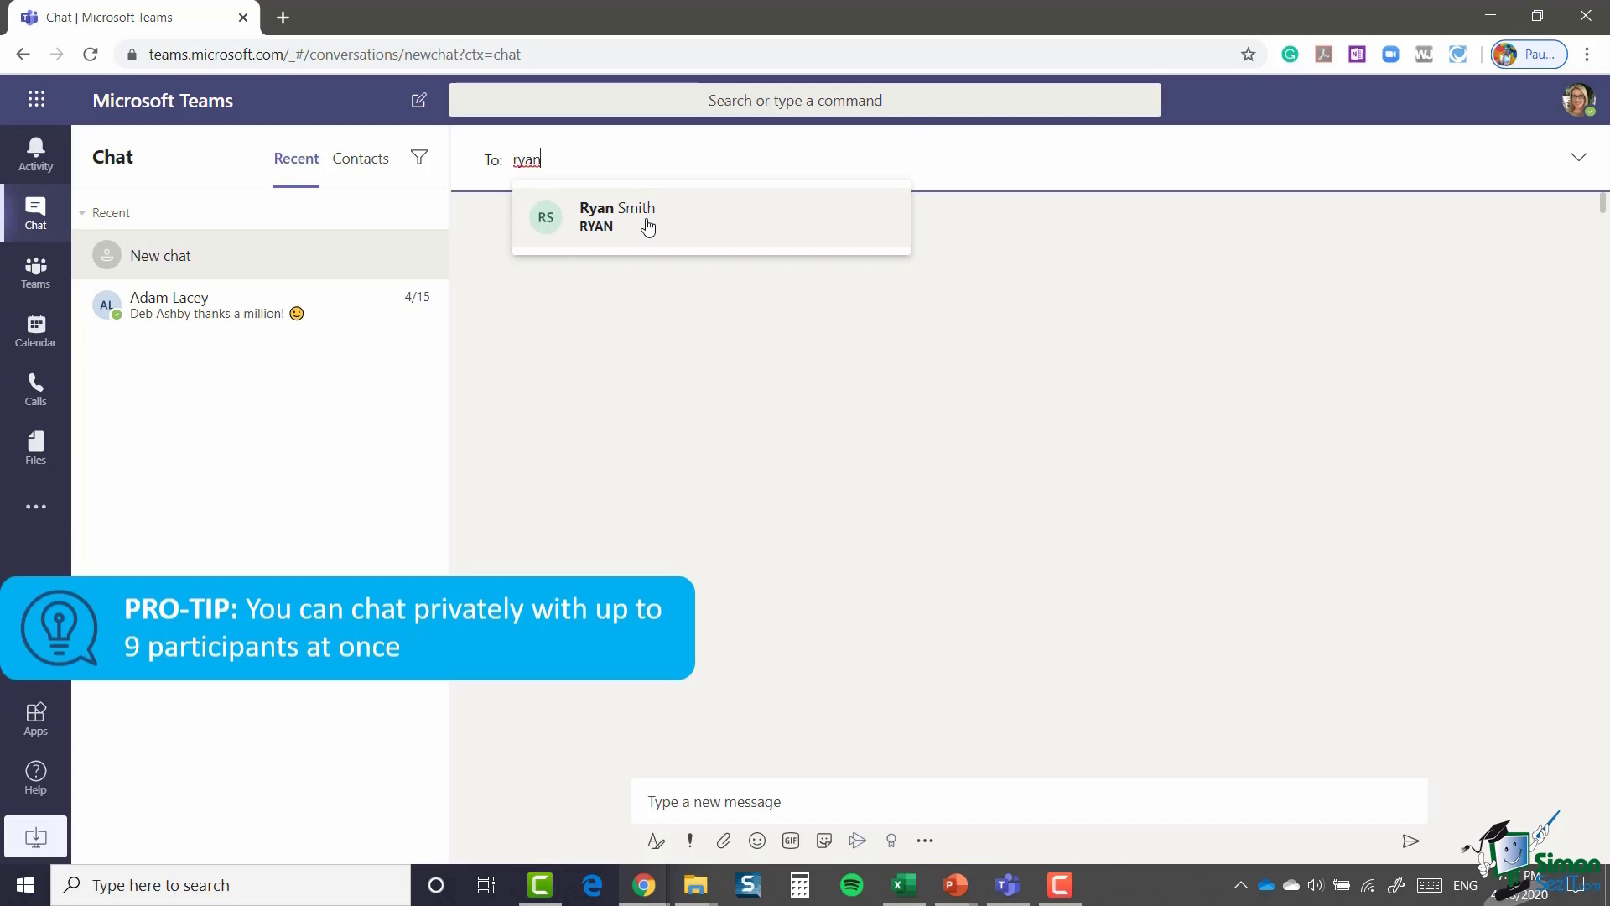
{"action": "left_click", "coordinate": [647, 225]}
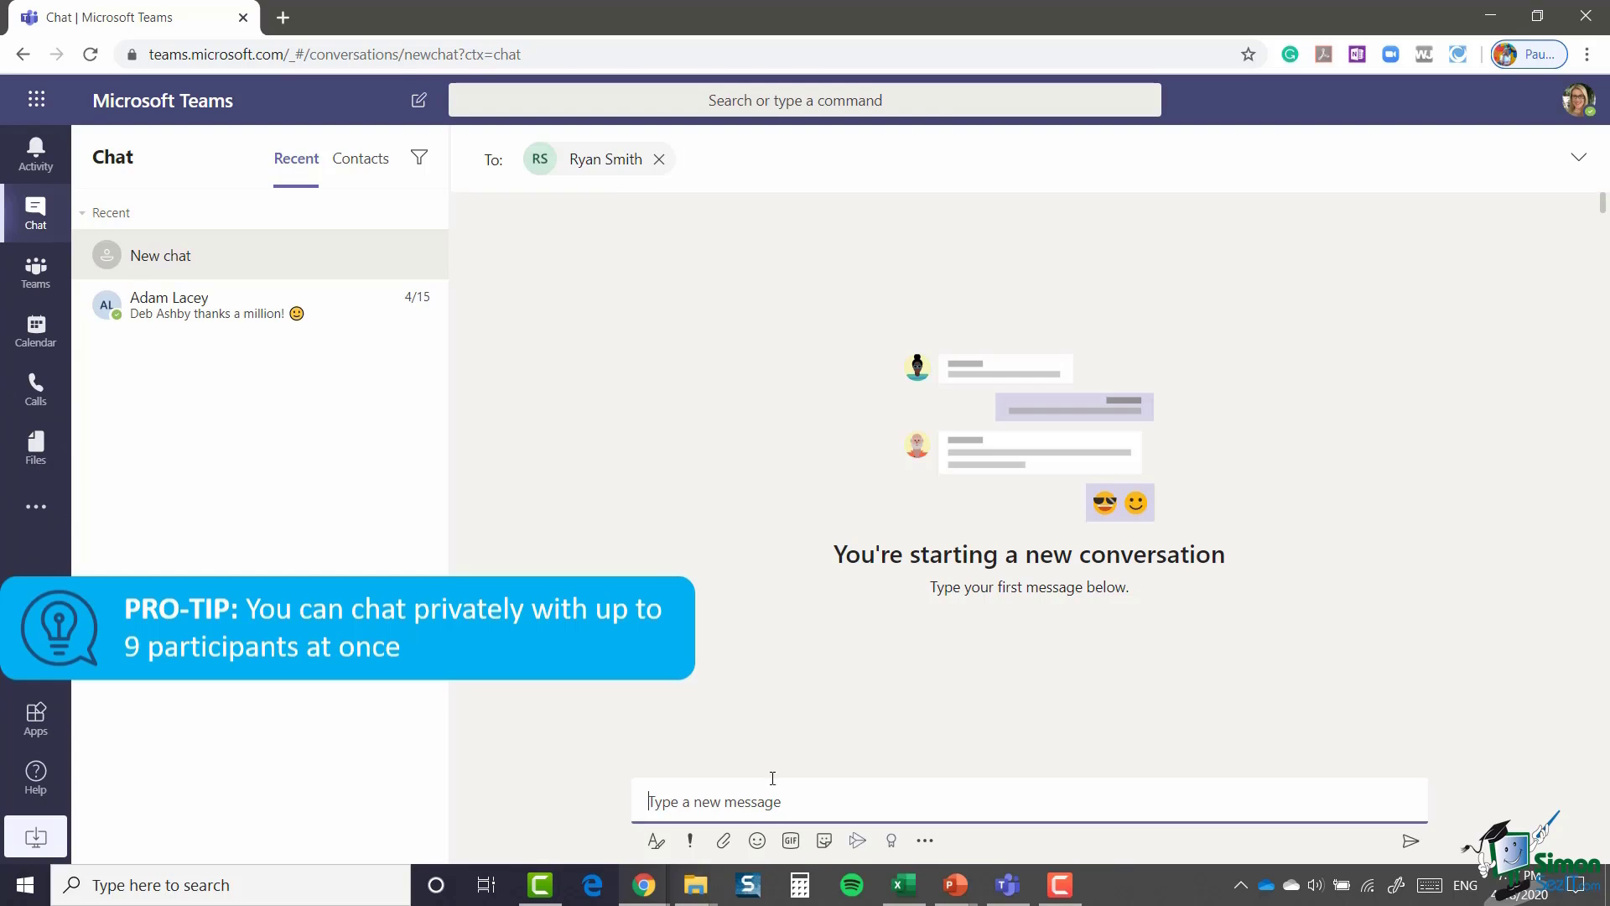
{"action": "type", "text": "Hey!"}
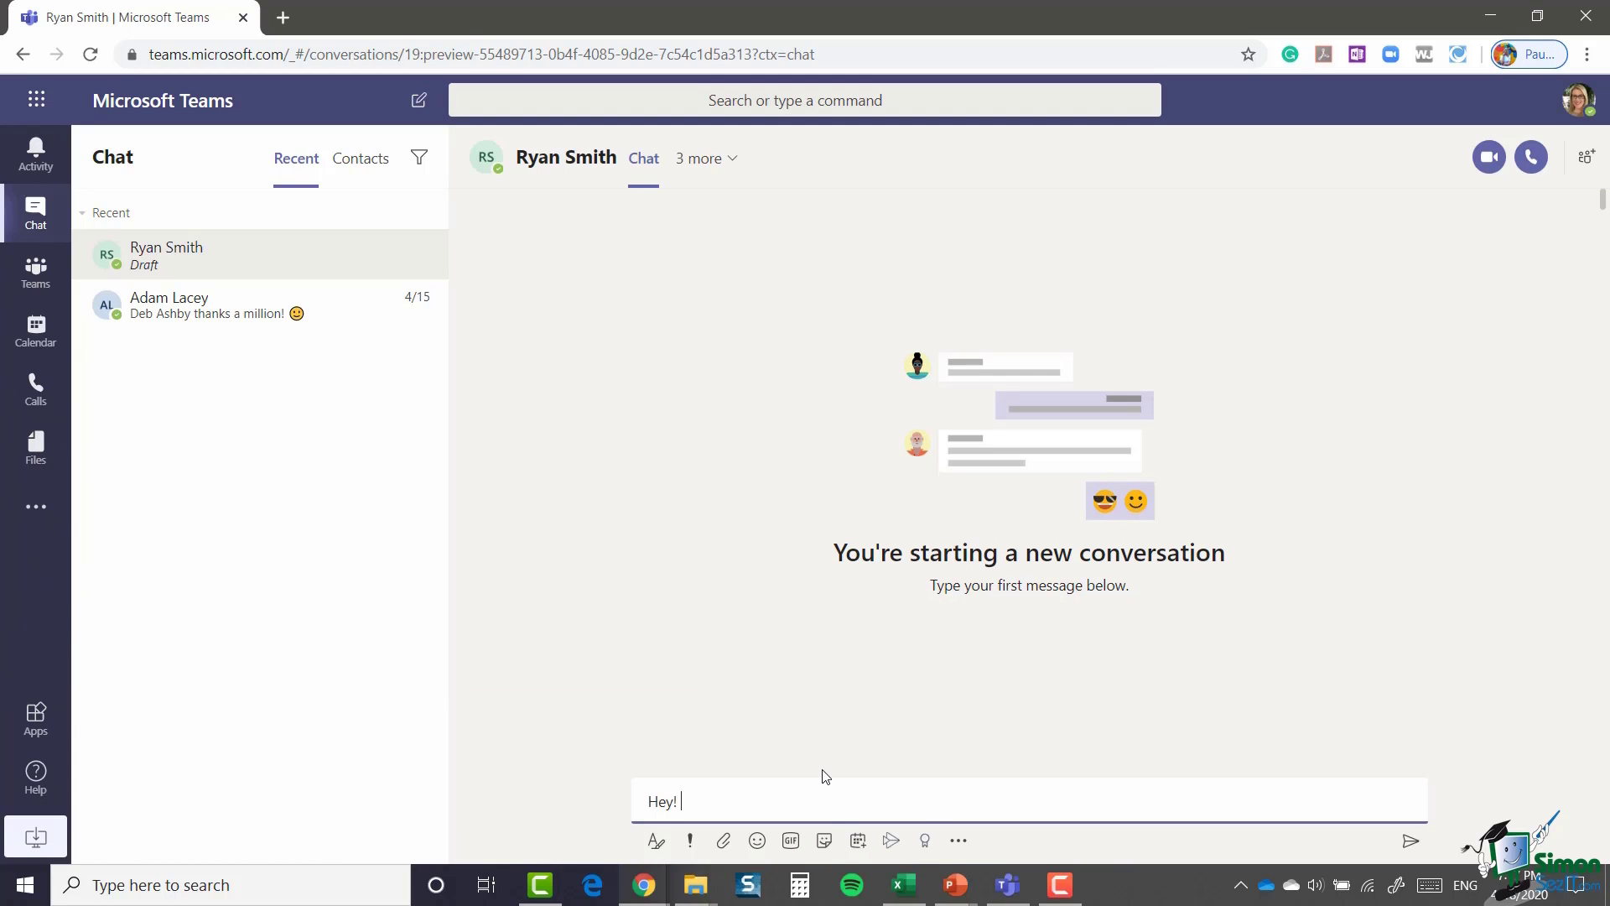
{"action": "type", "text": " Does that feedback sound ok?"}
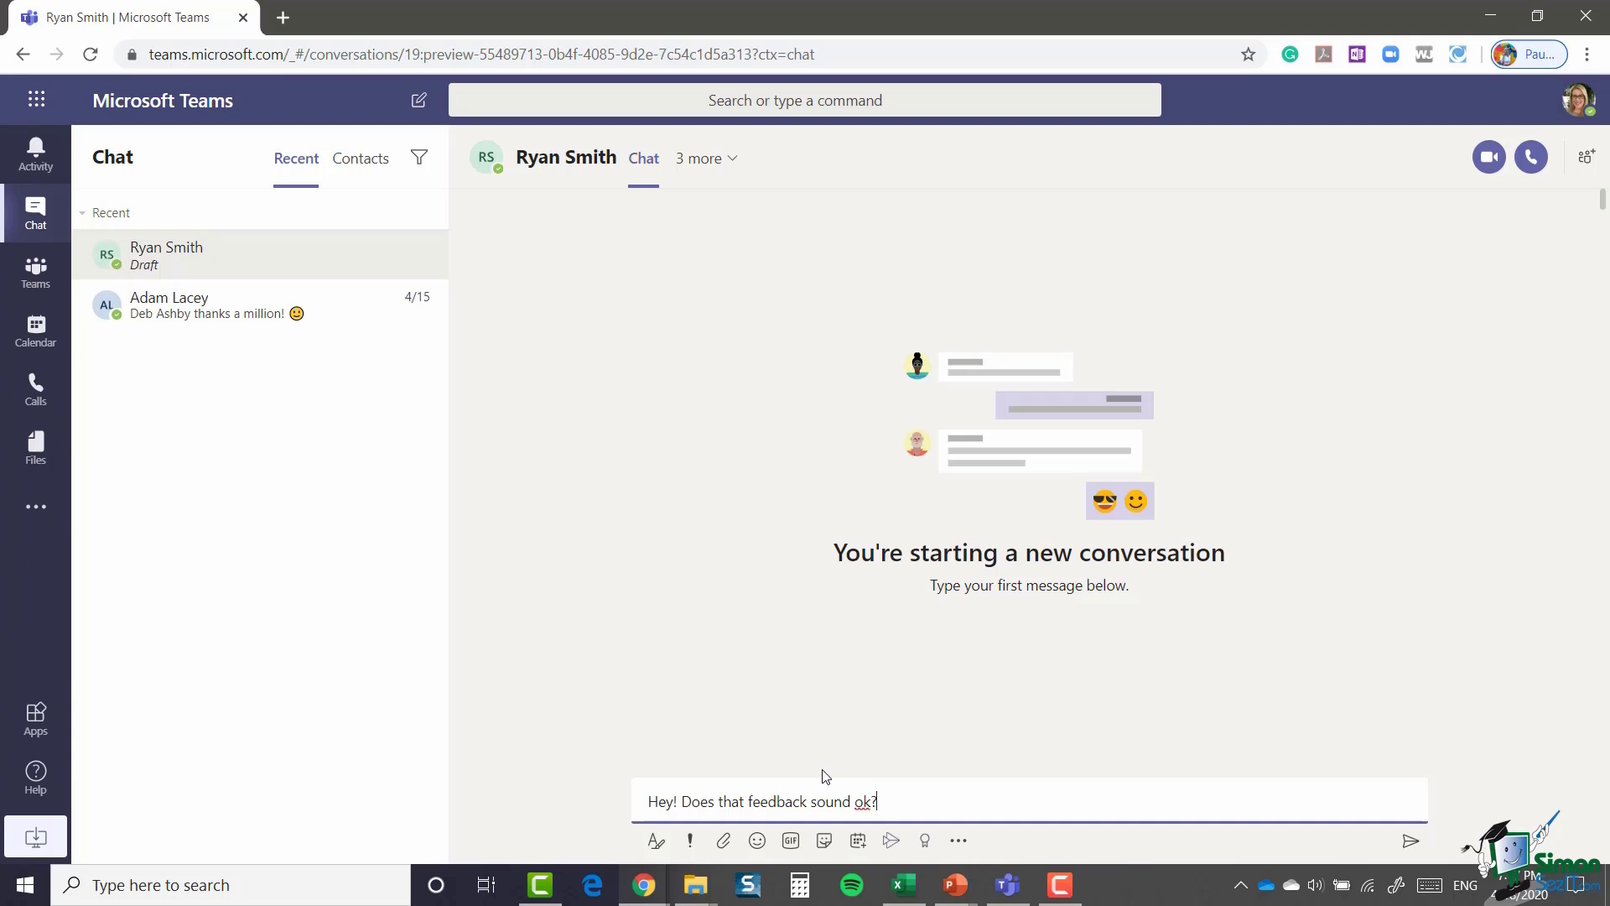
{"action": "key", "text": "Return"}
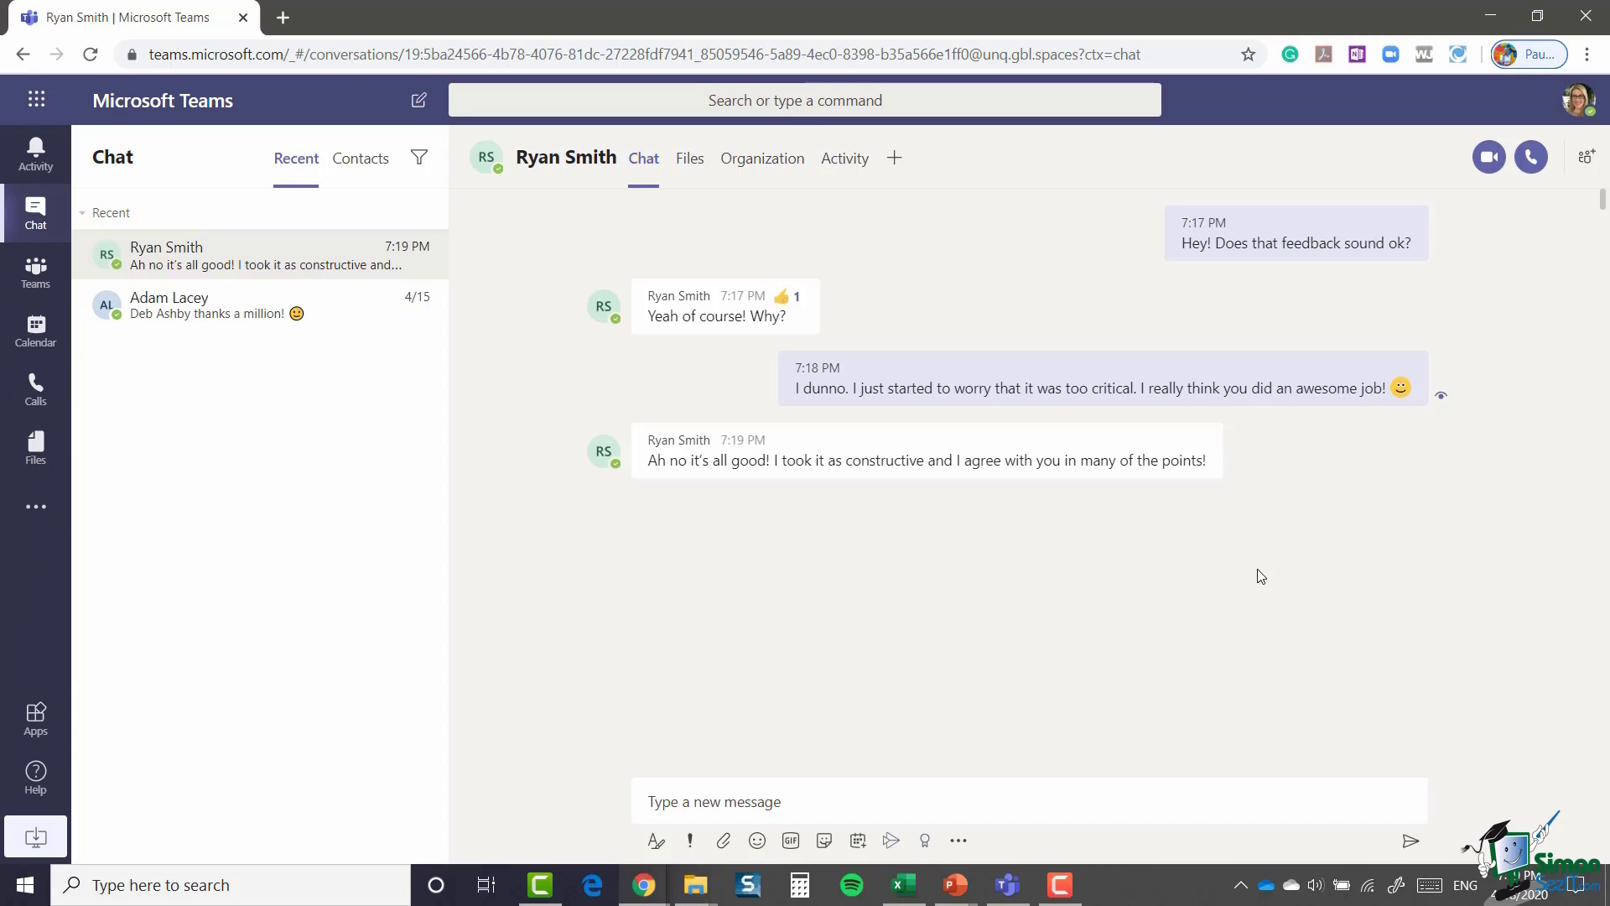
{"action": "left_click", "coordinate": [793, 622]}
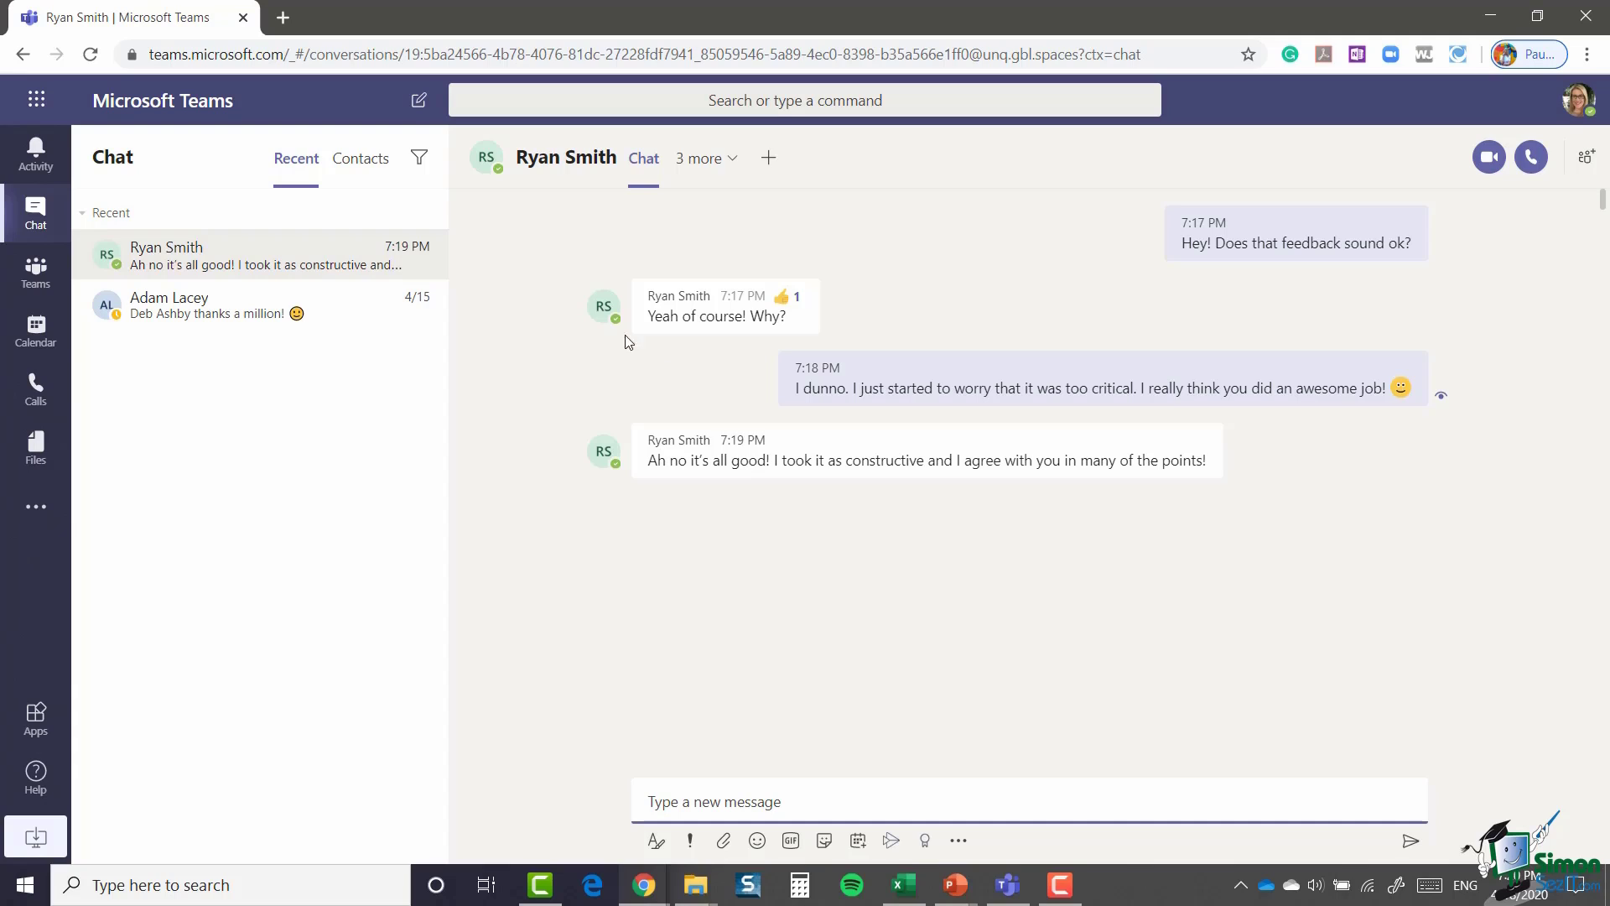
{"action": "left_click", "coordinate": [419, 101]}
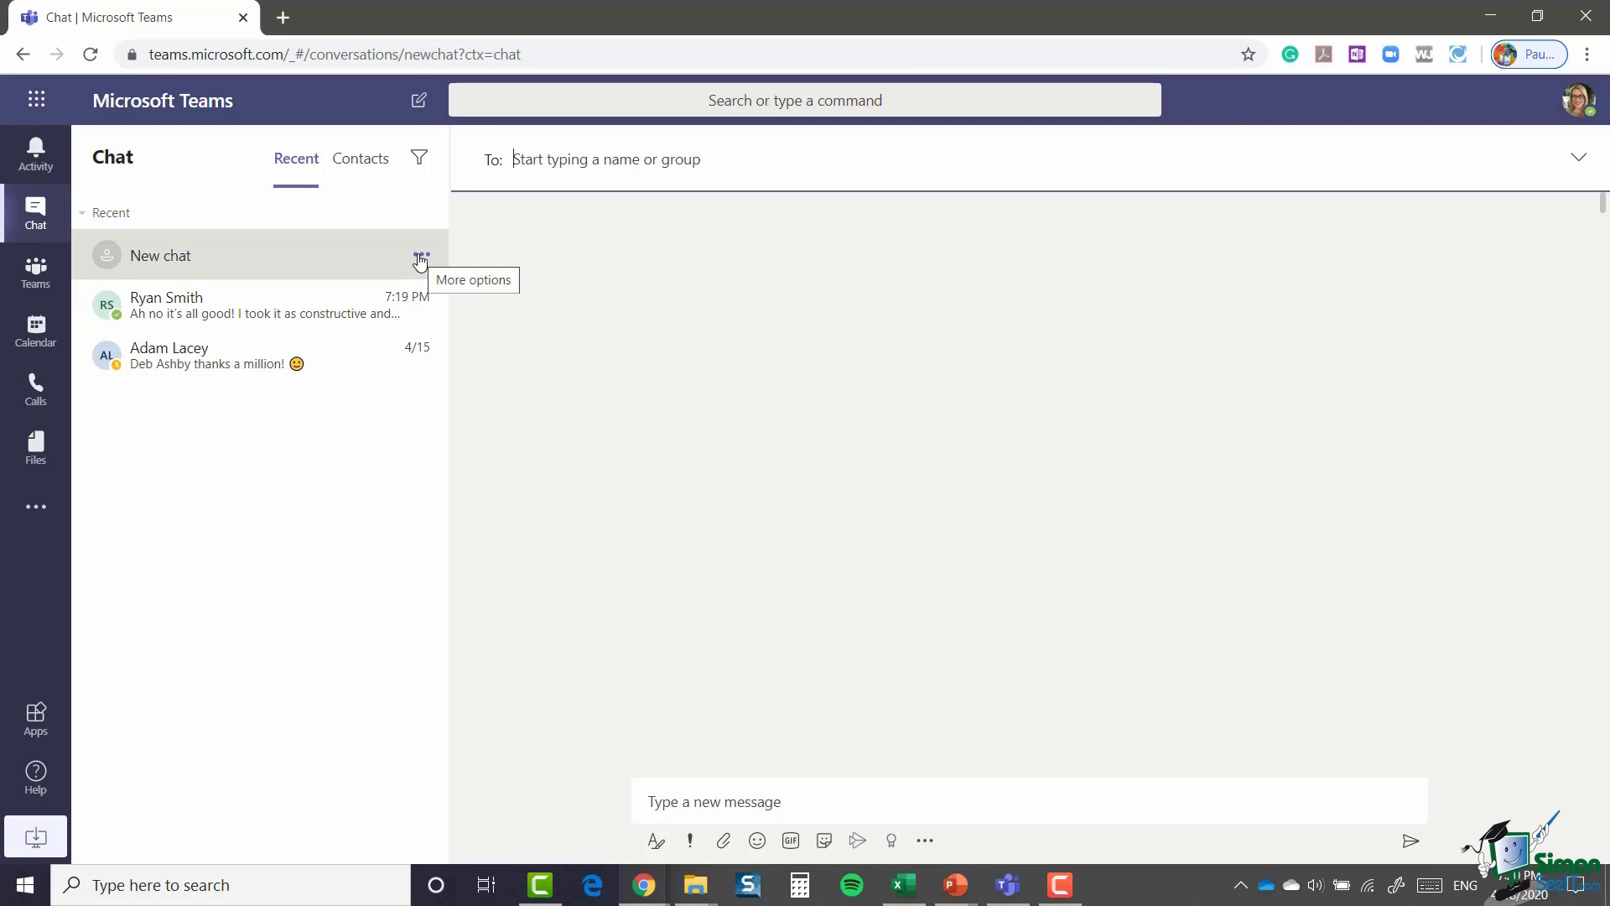
{"action": "left_click", "coordinate": [421, 257]}
{"action": "left_click", "coordinate": [329, 313]}
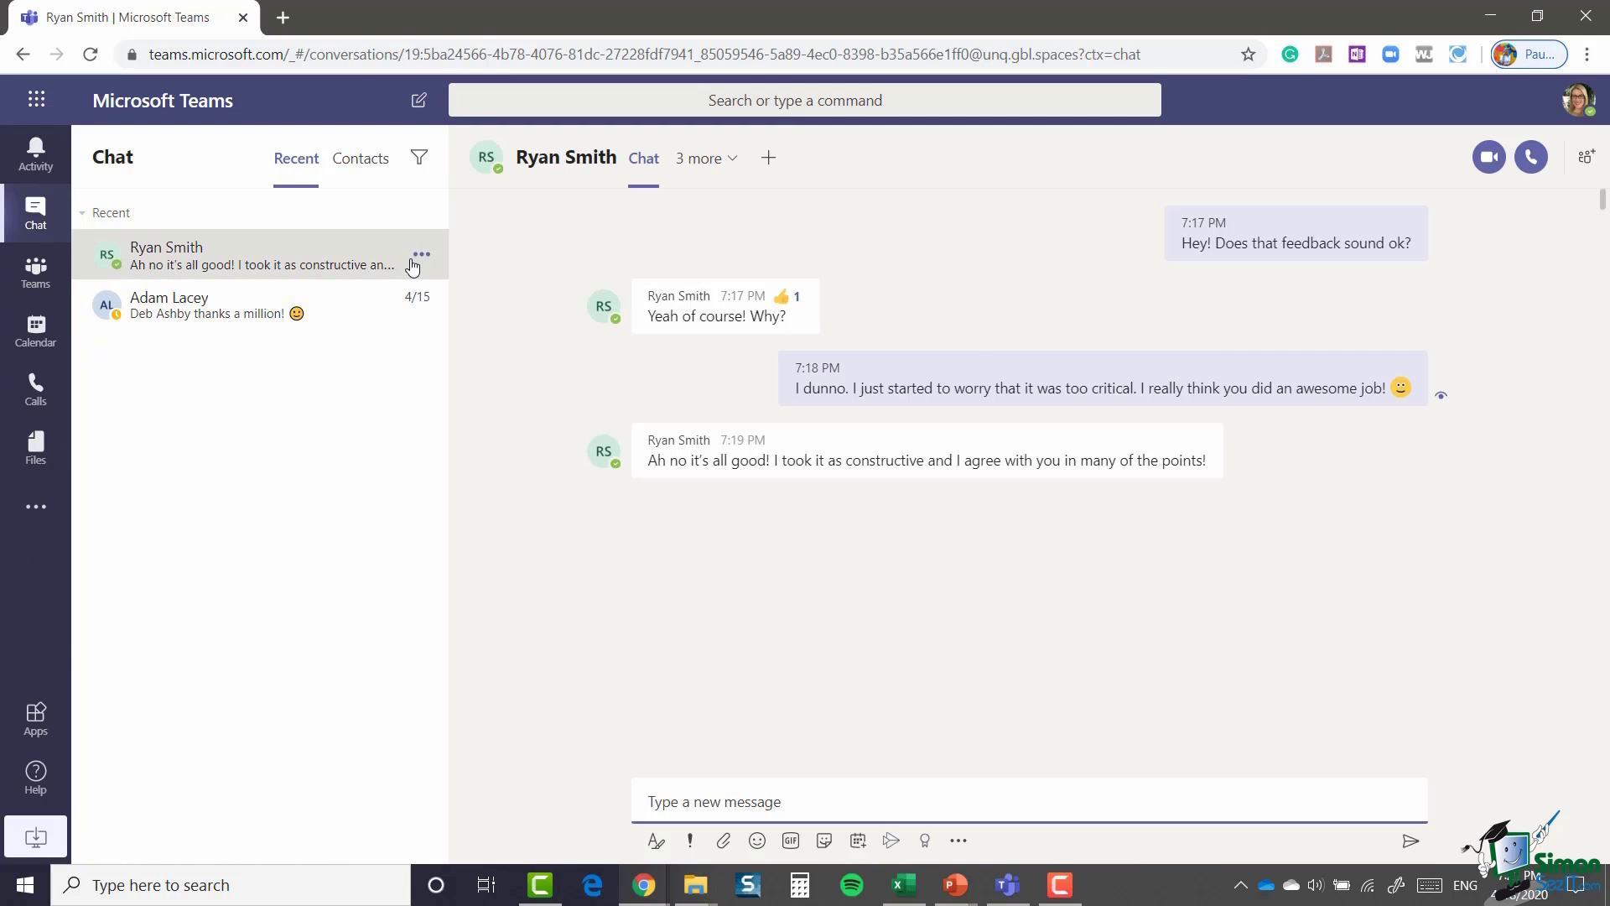
{"action": "left_click", "coordinate": [421, 254]}
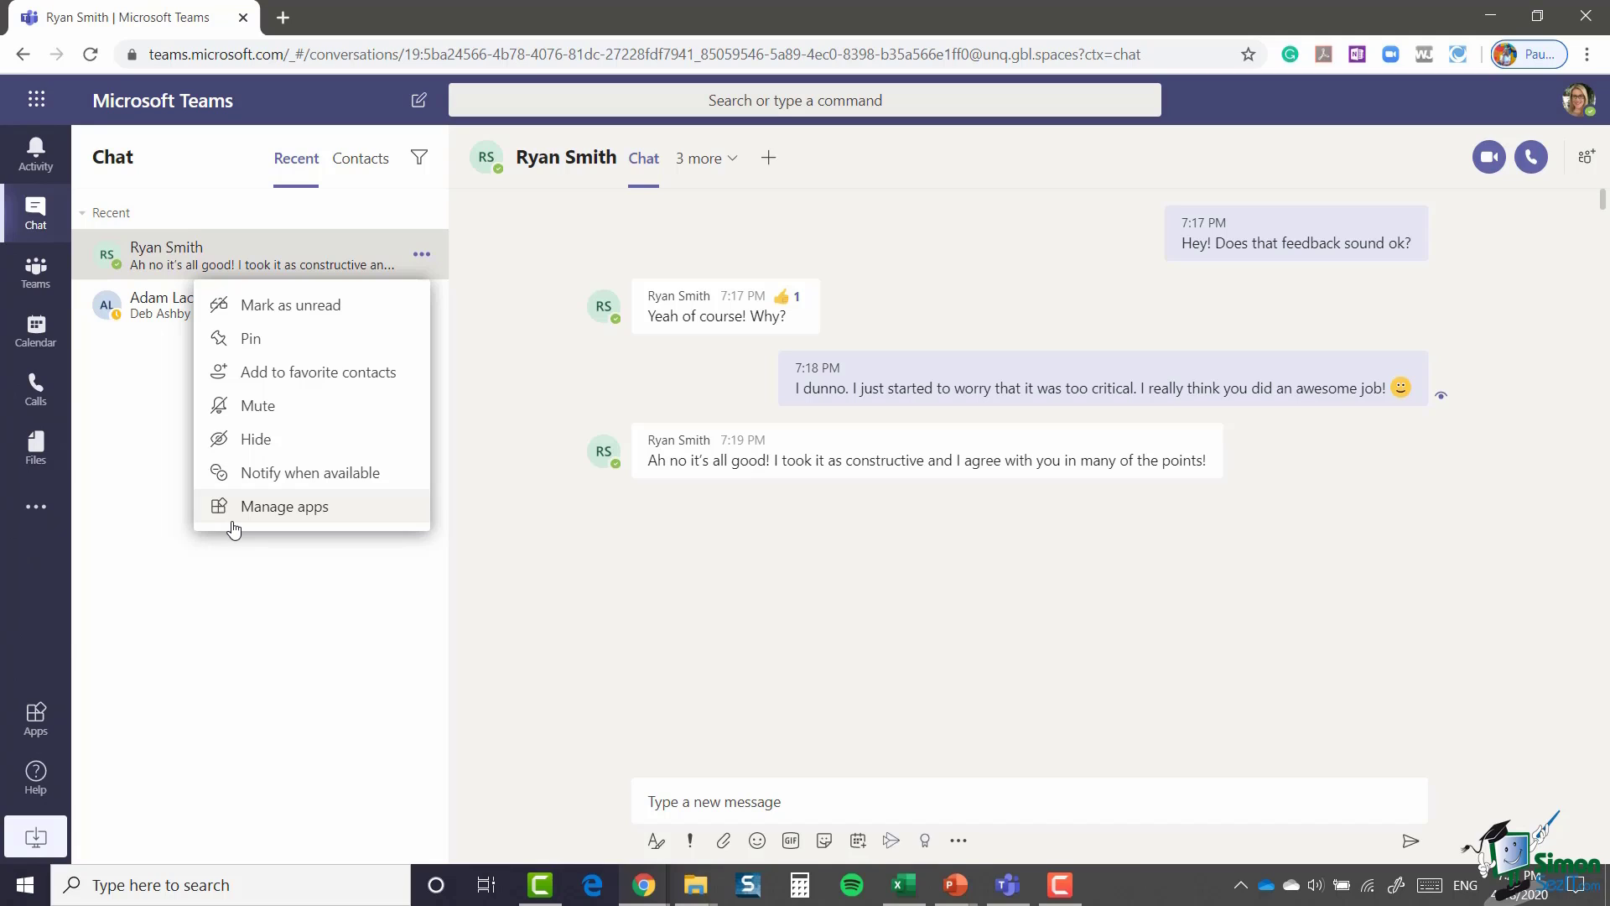
{"action": "left_click", "coordinate": [268, 345]}
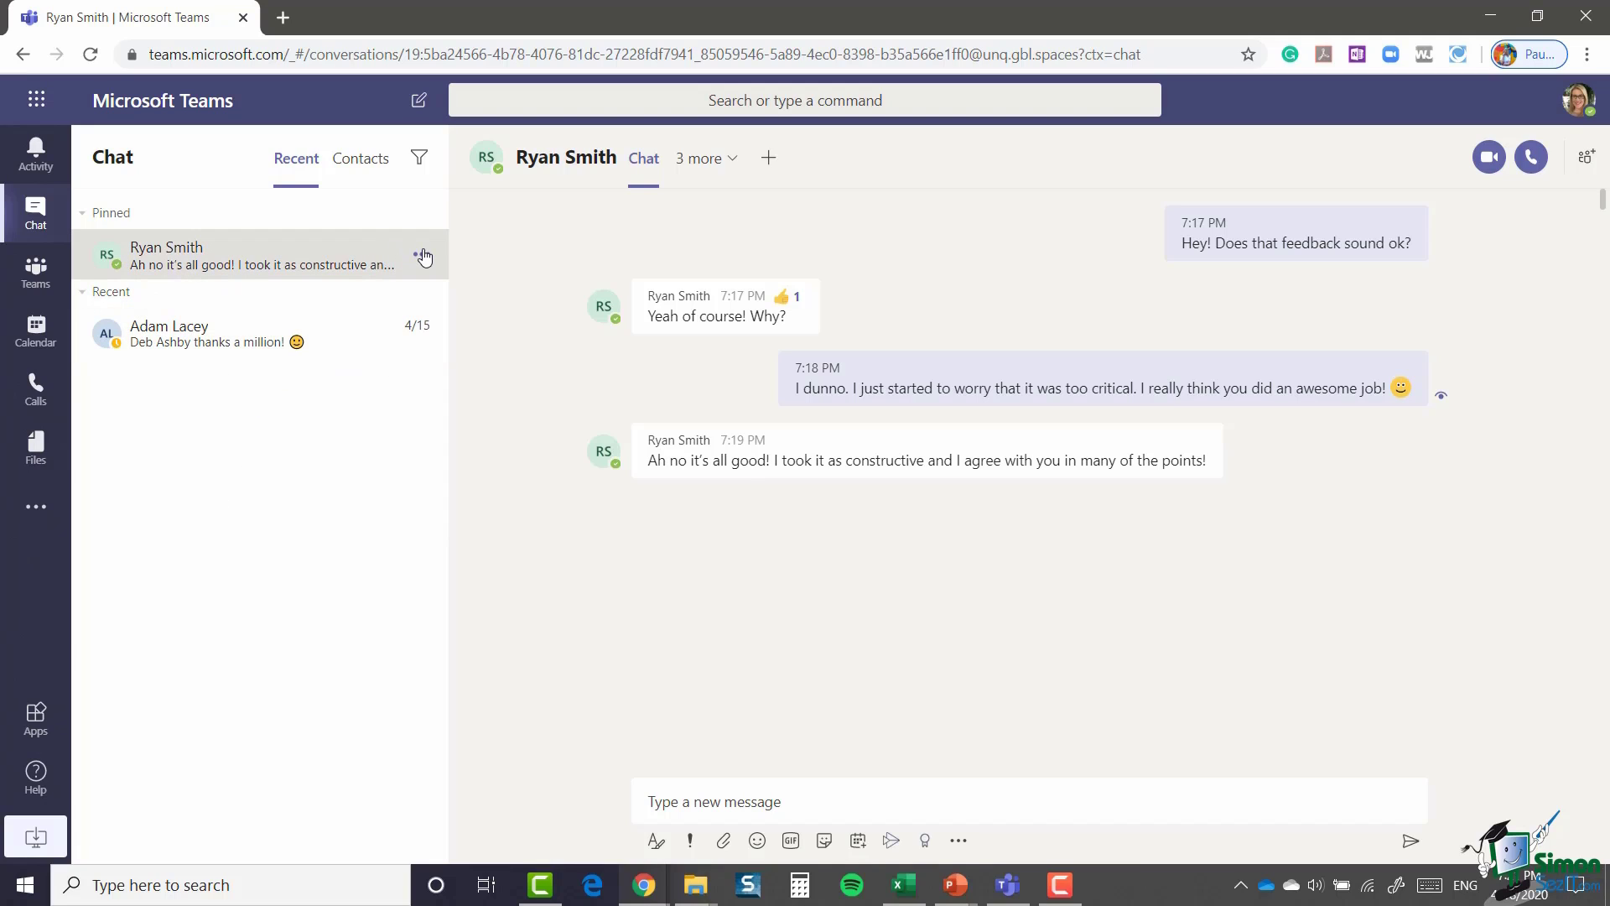
{"action": "left_click", "coordinate": [422, 256]}
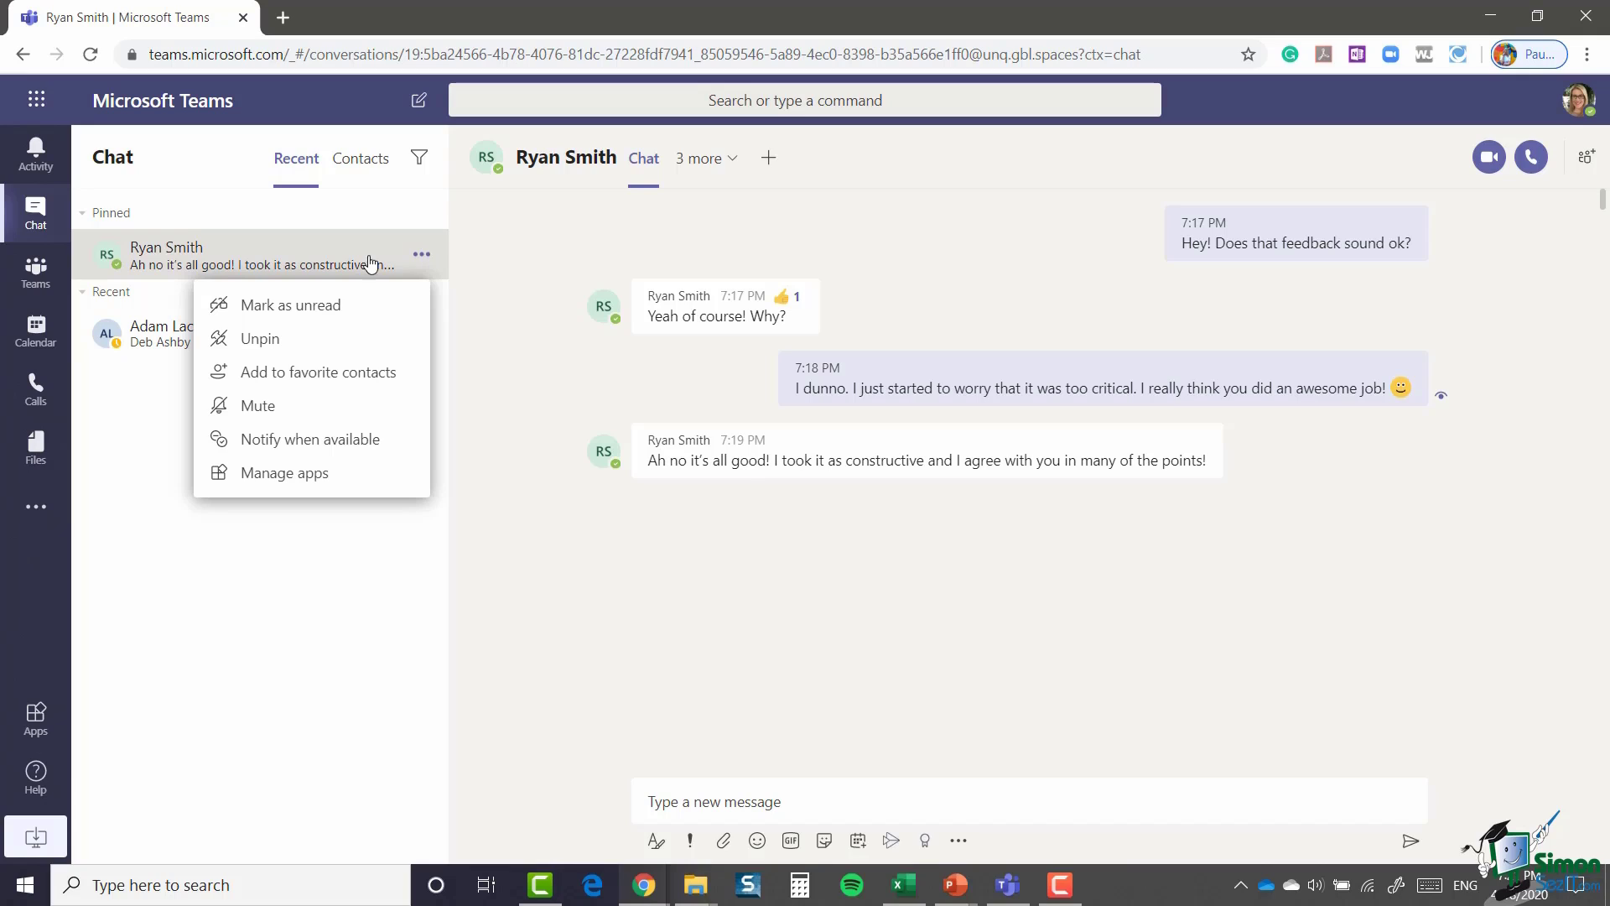
{"action": "left_click", "coordinate": [294, 373]}
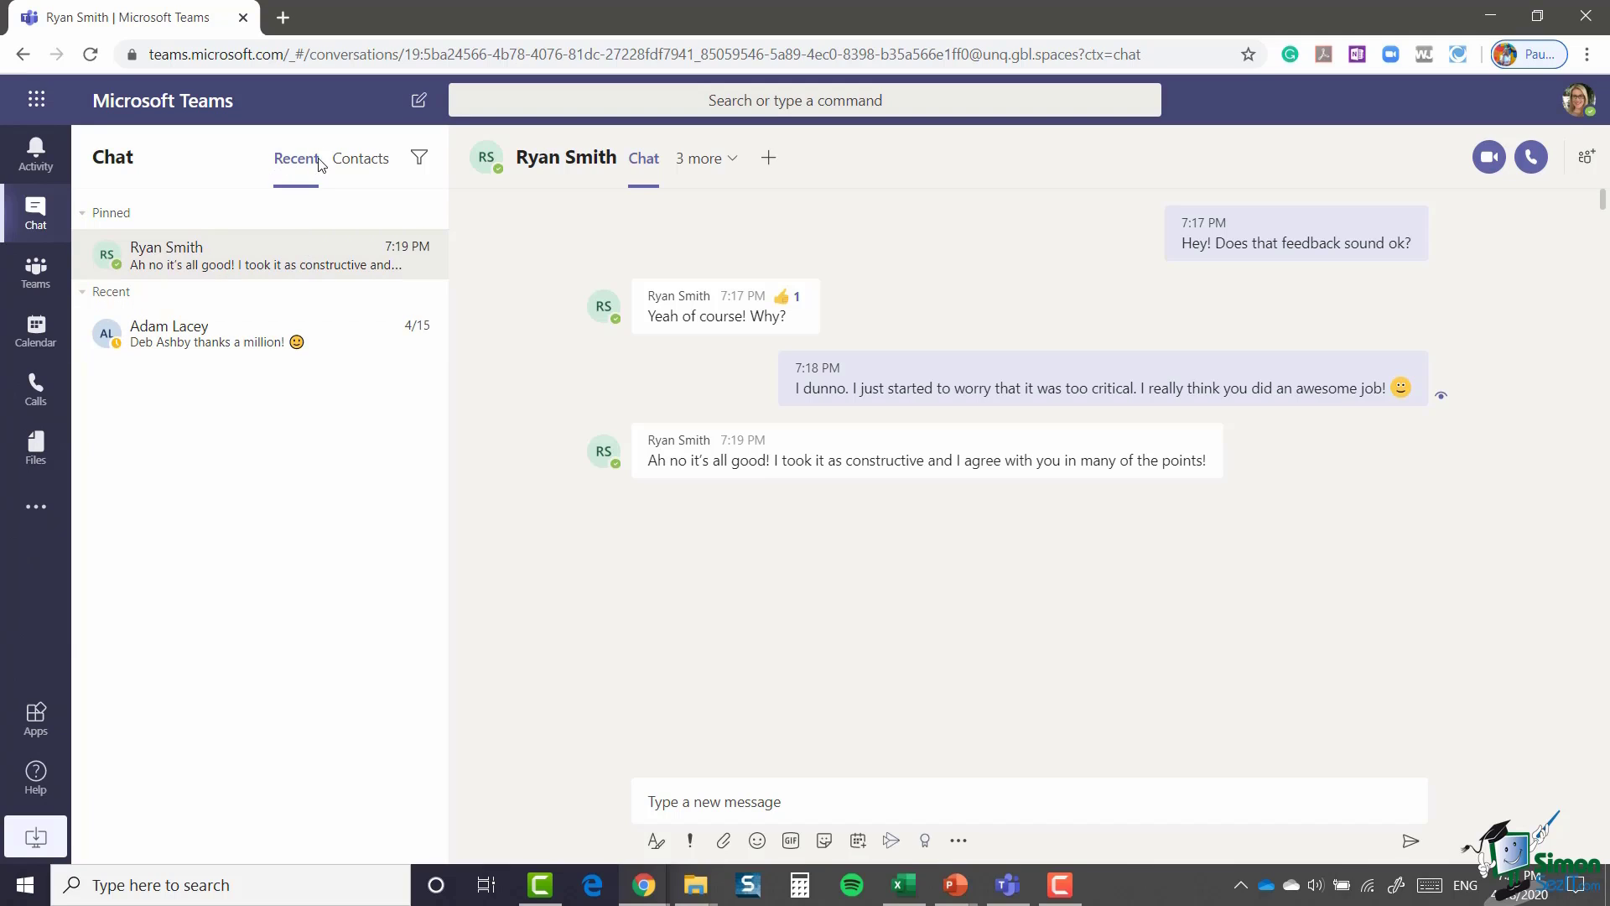
{"action": "left_click", "coordinate": [379, 167]}
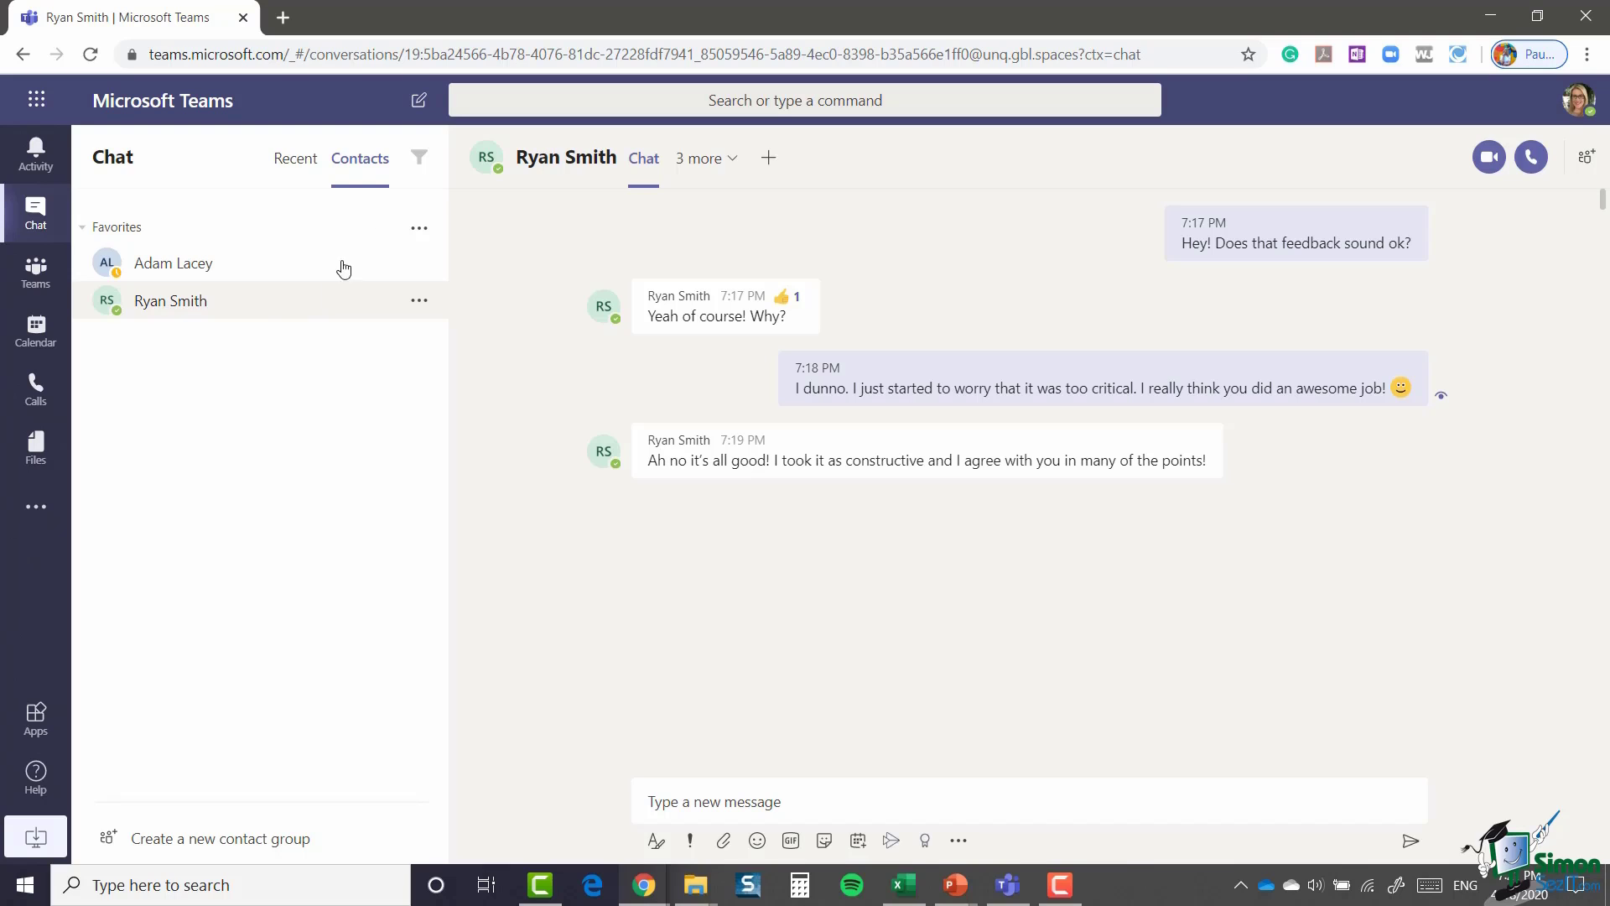
{"action": "left_click", "coordinate": [414, 234]}
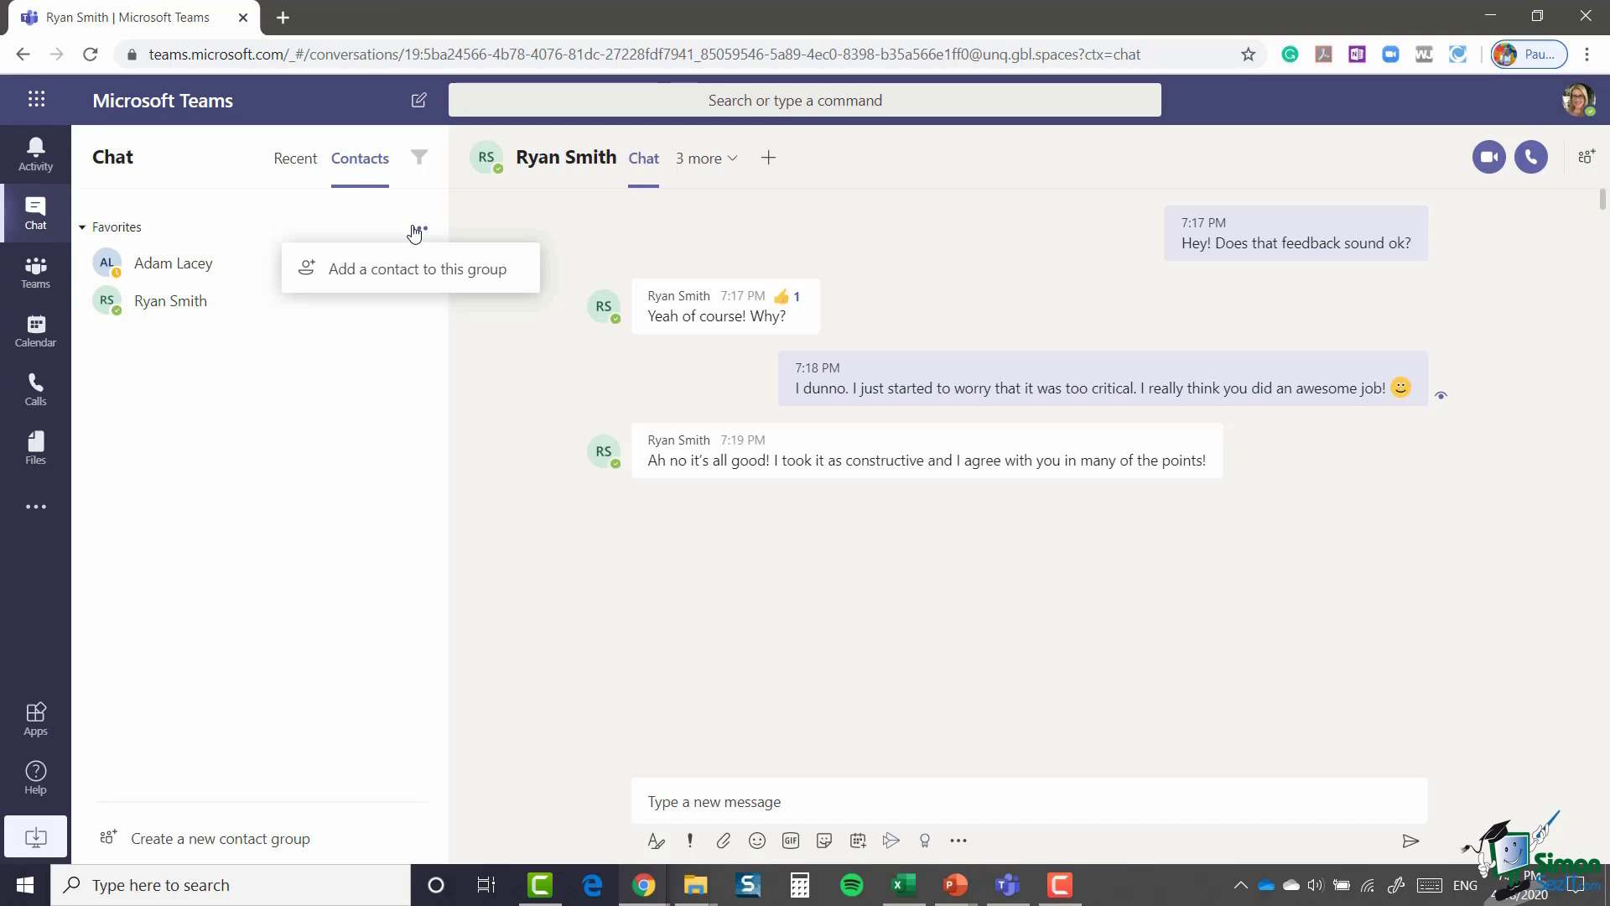
{"action": "left_click", "coordinate": [397, 271]}
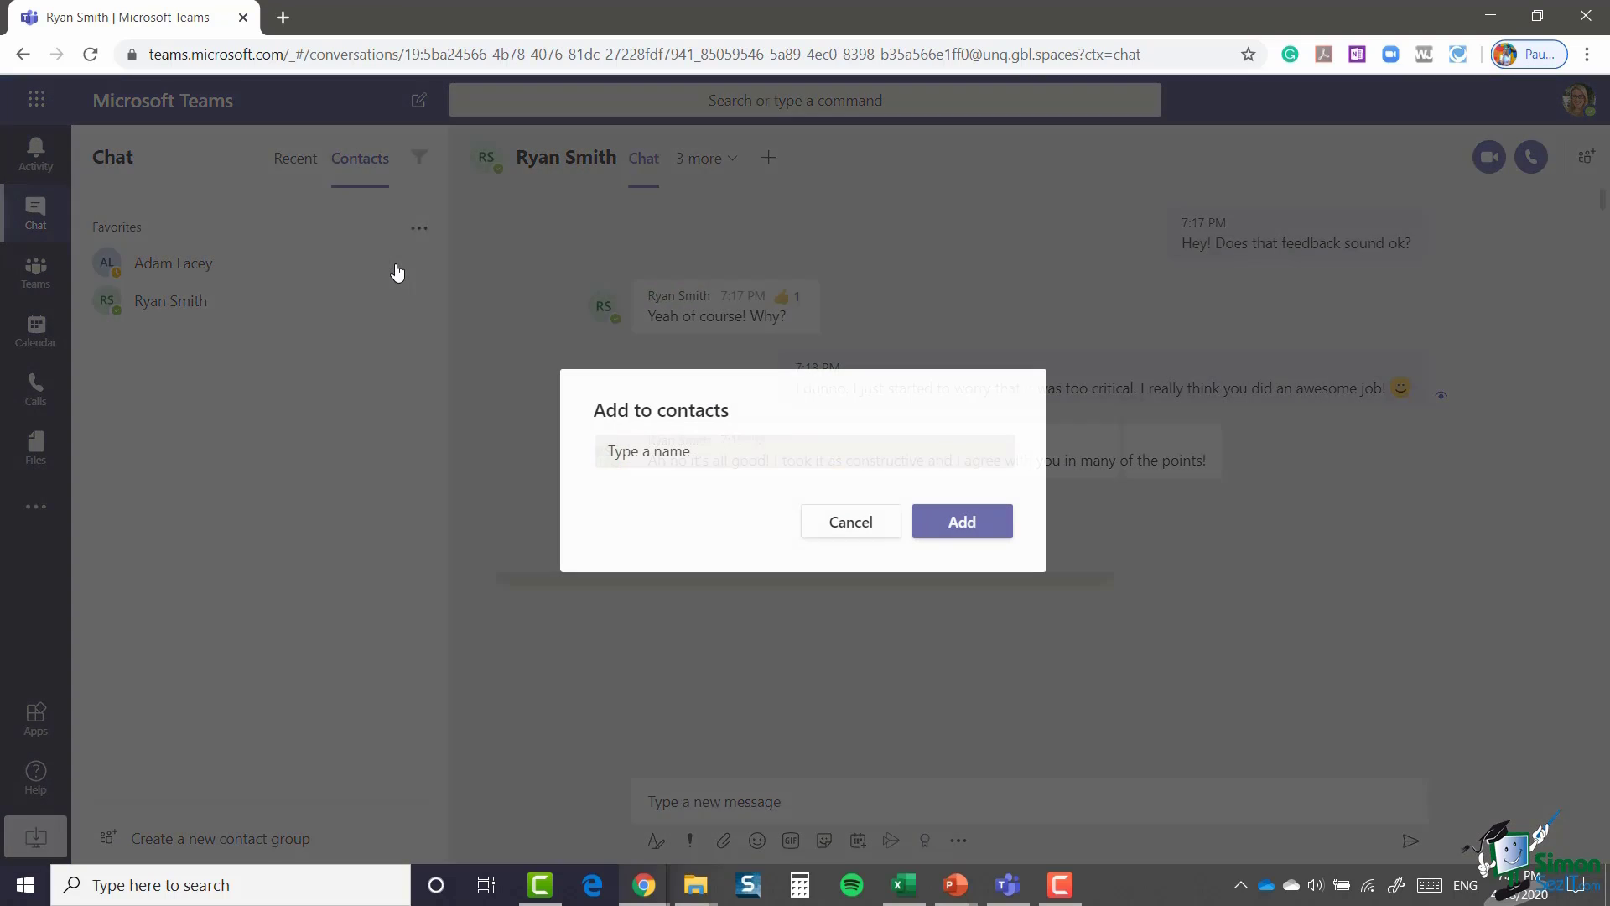
{"action": "left_click", "coordinate": [638, 451]}
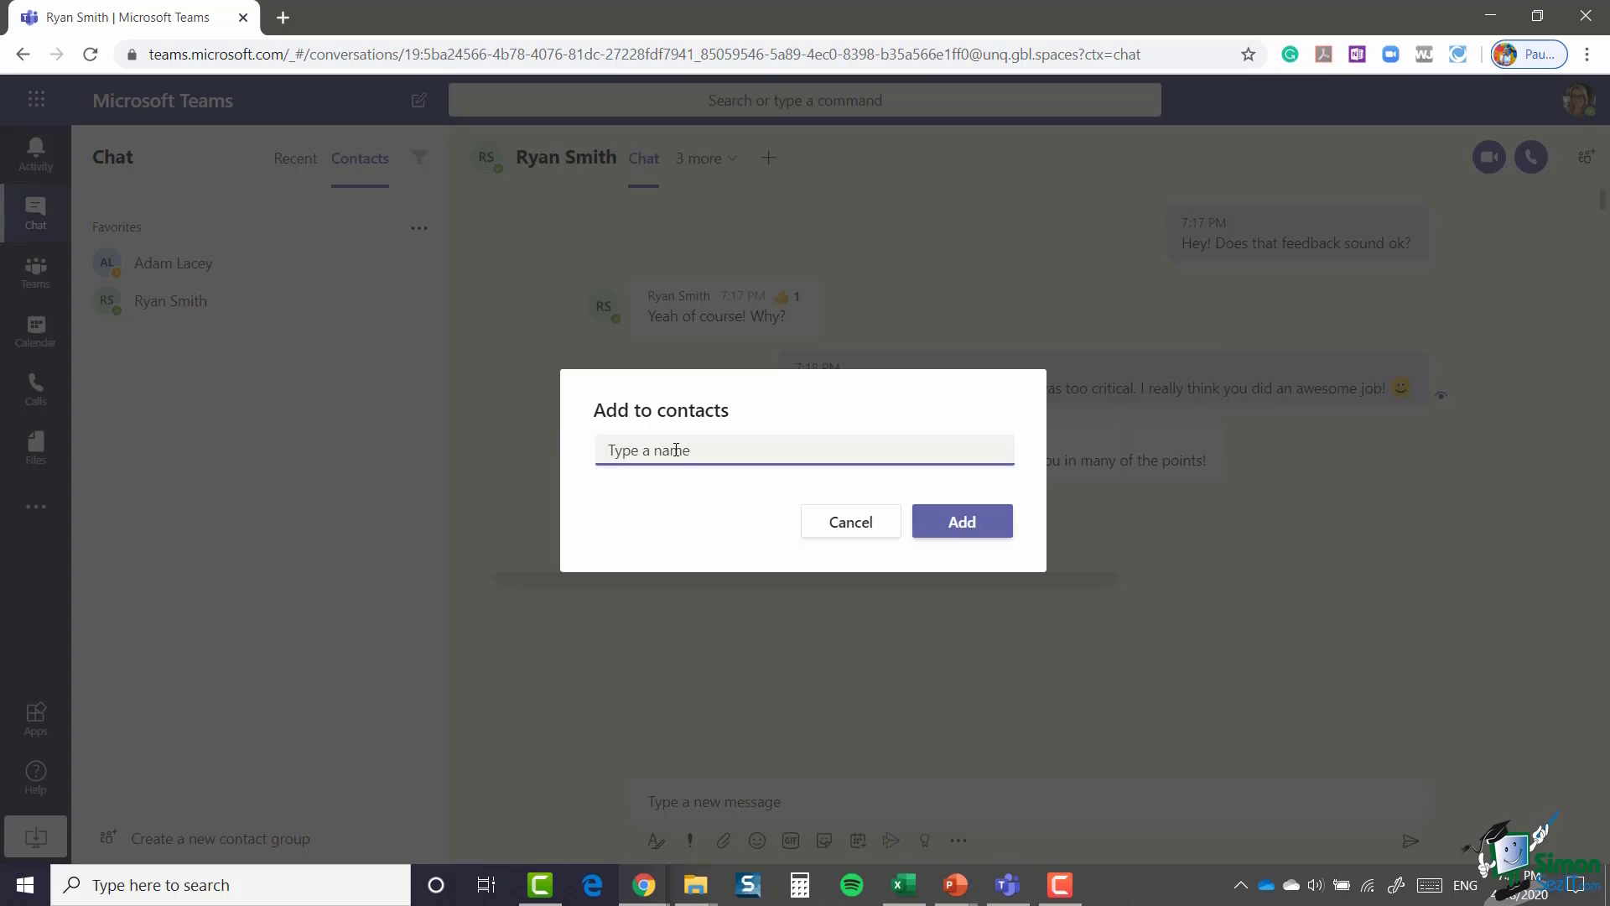
{"action": "type", "text": "vik="}
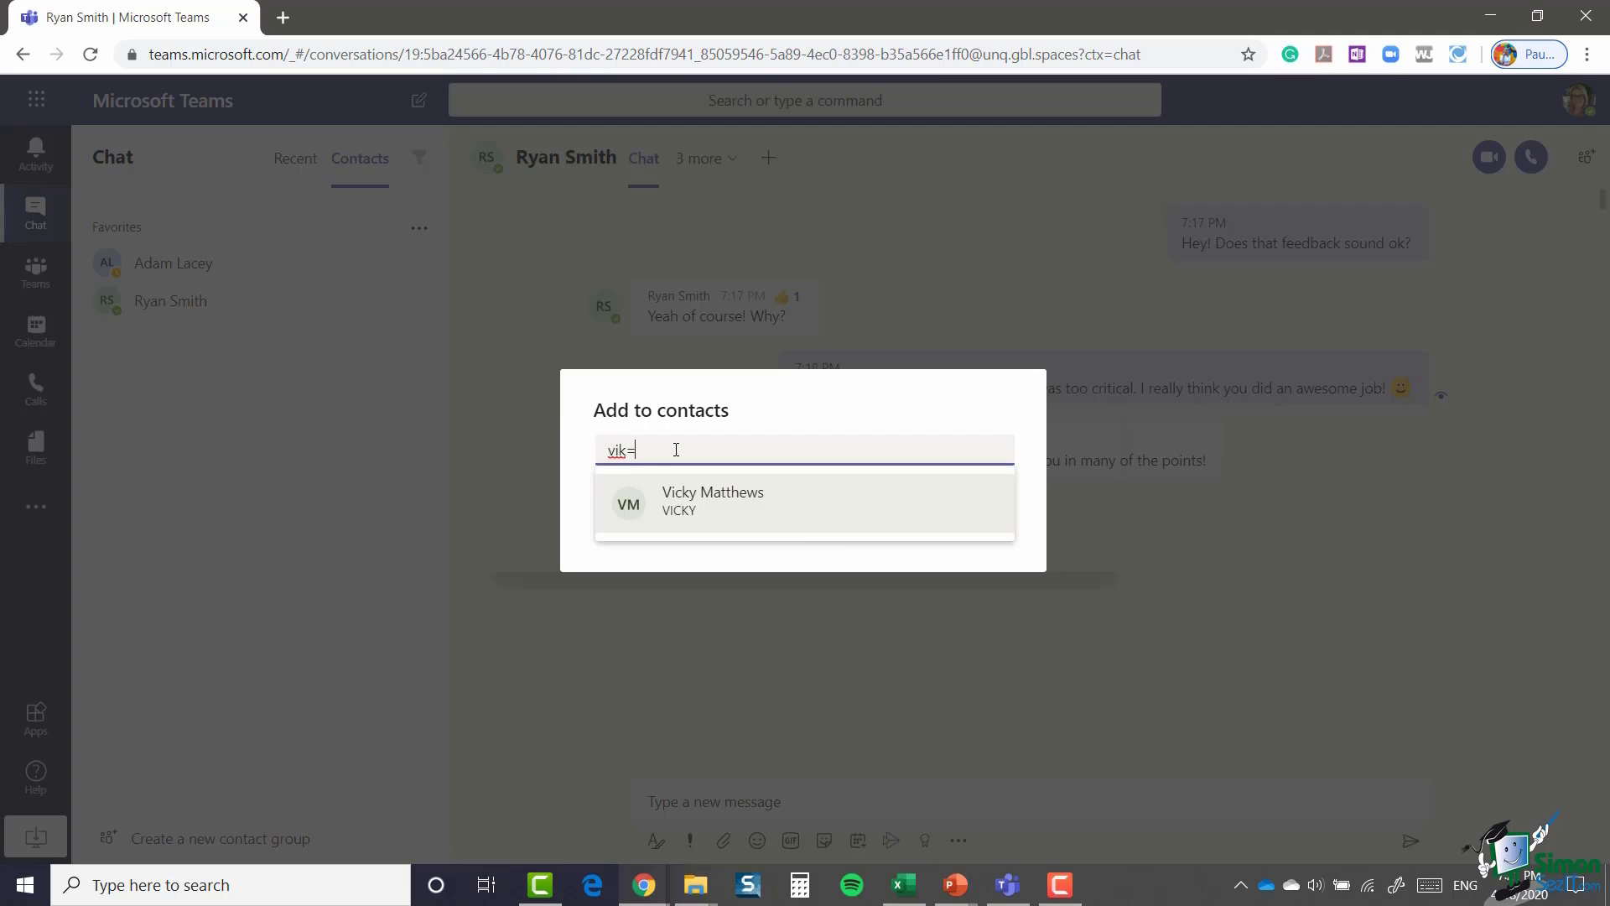
{"action": "key", "text": "BackSpace"}
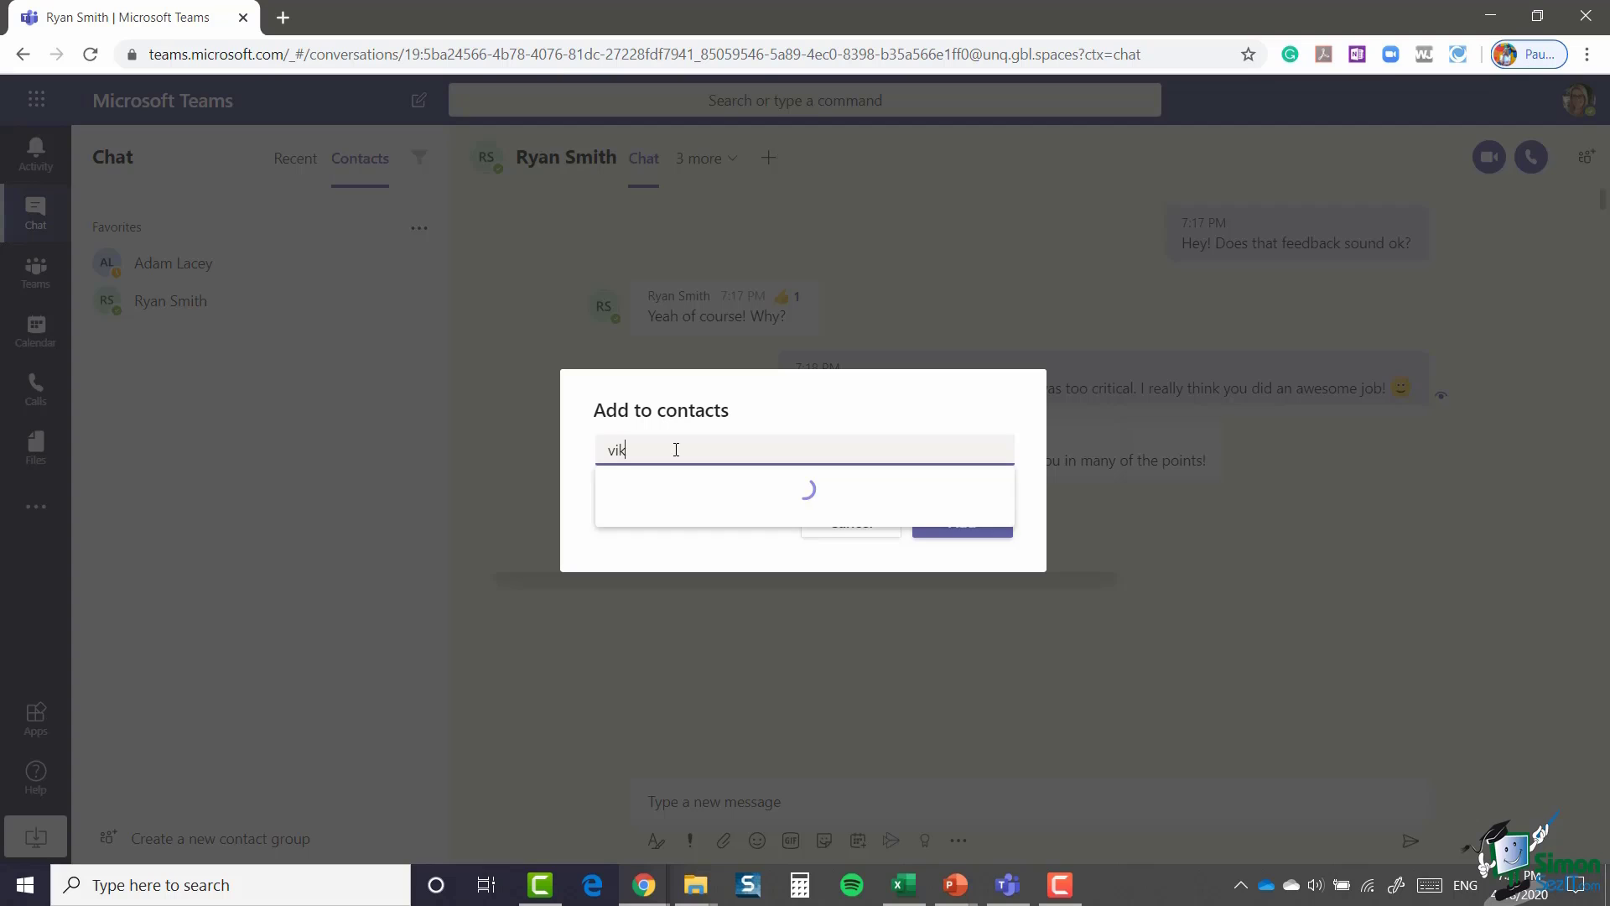
{"action": "key", "text": "BackSpace"}
{"action": "type", "text": "ck"}
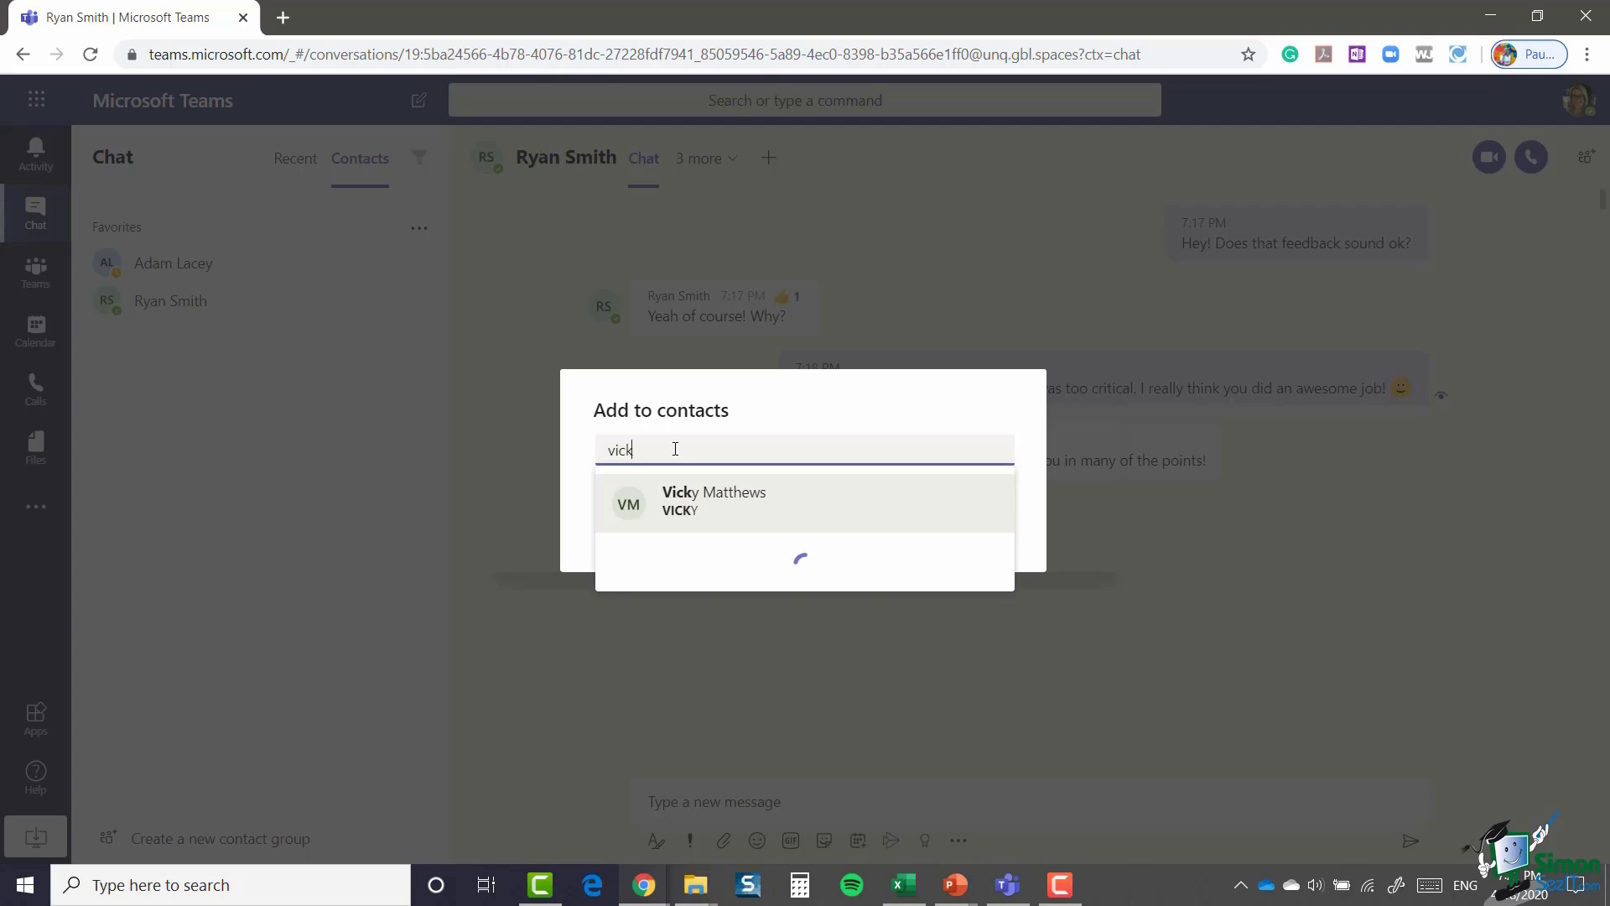
{"action": "left_click", "coordinate": [701, 508]}
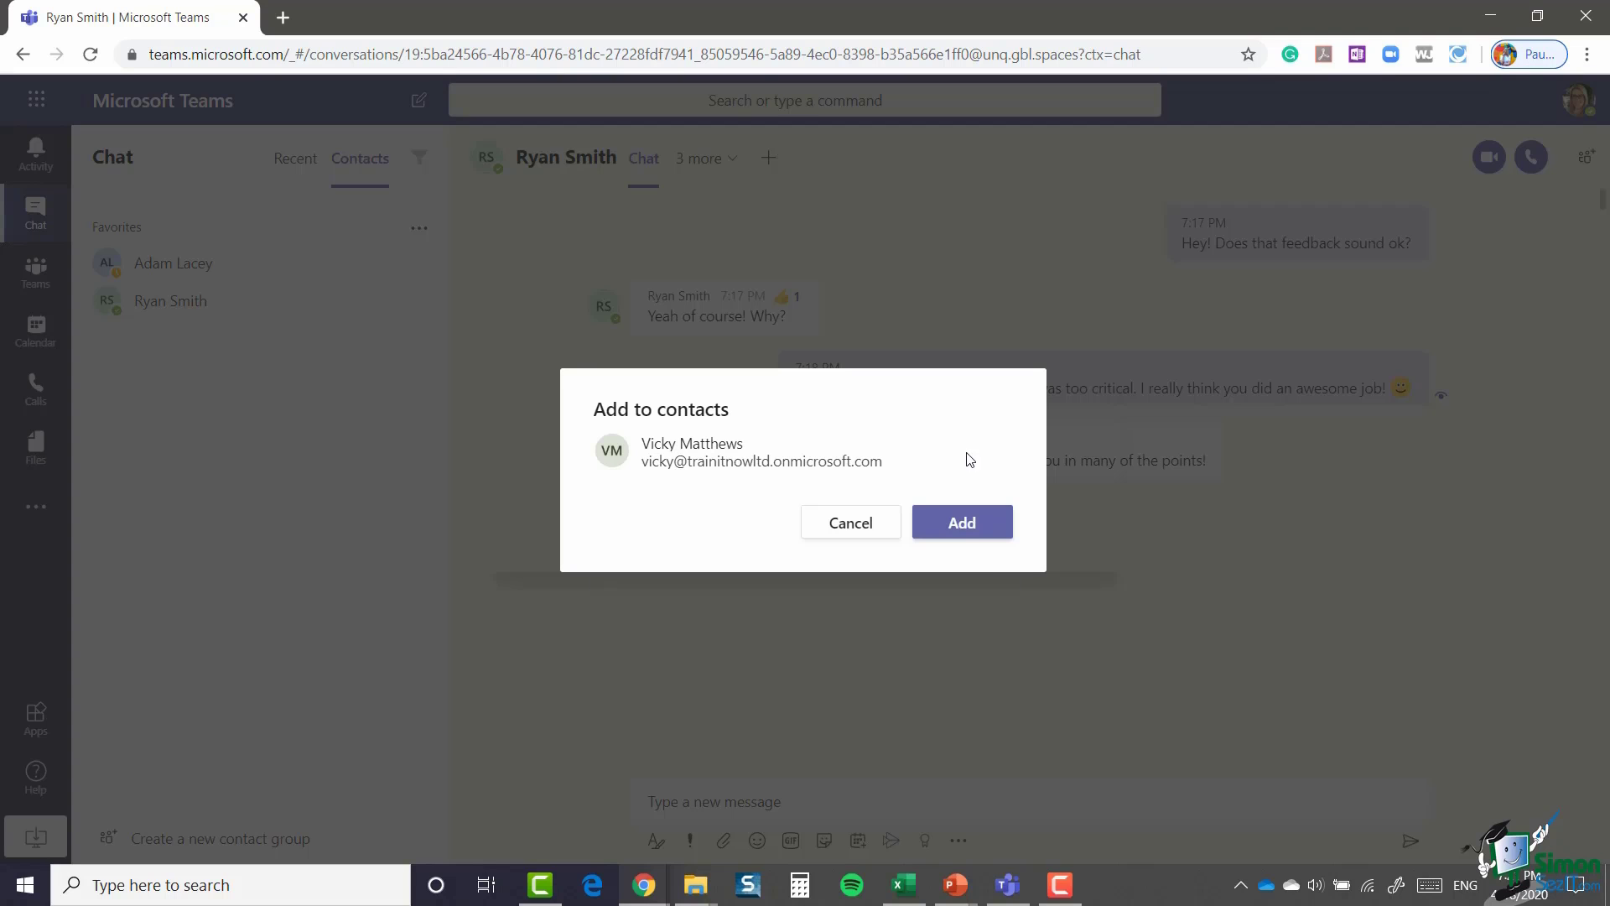
{"action": "left_click", "coordinate": [965, 525]}
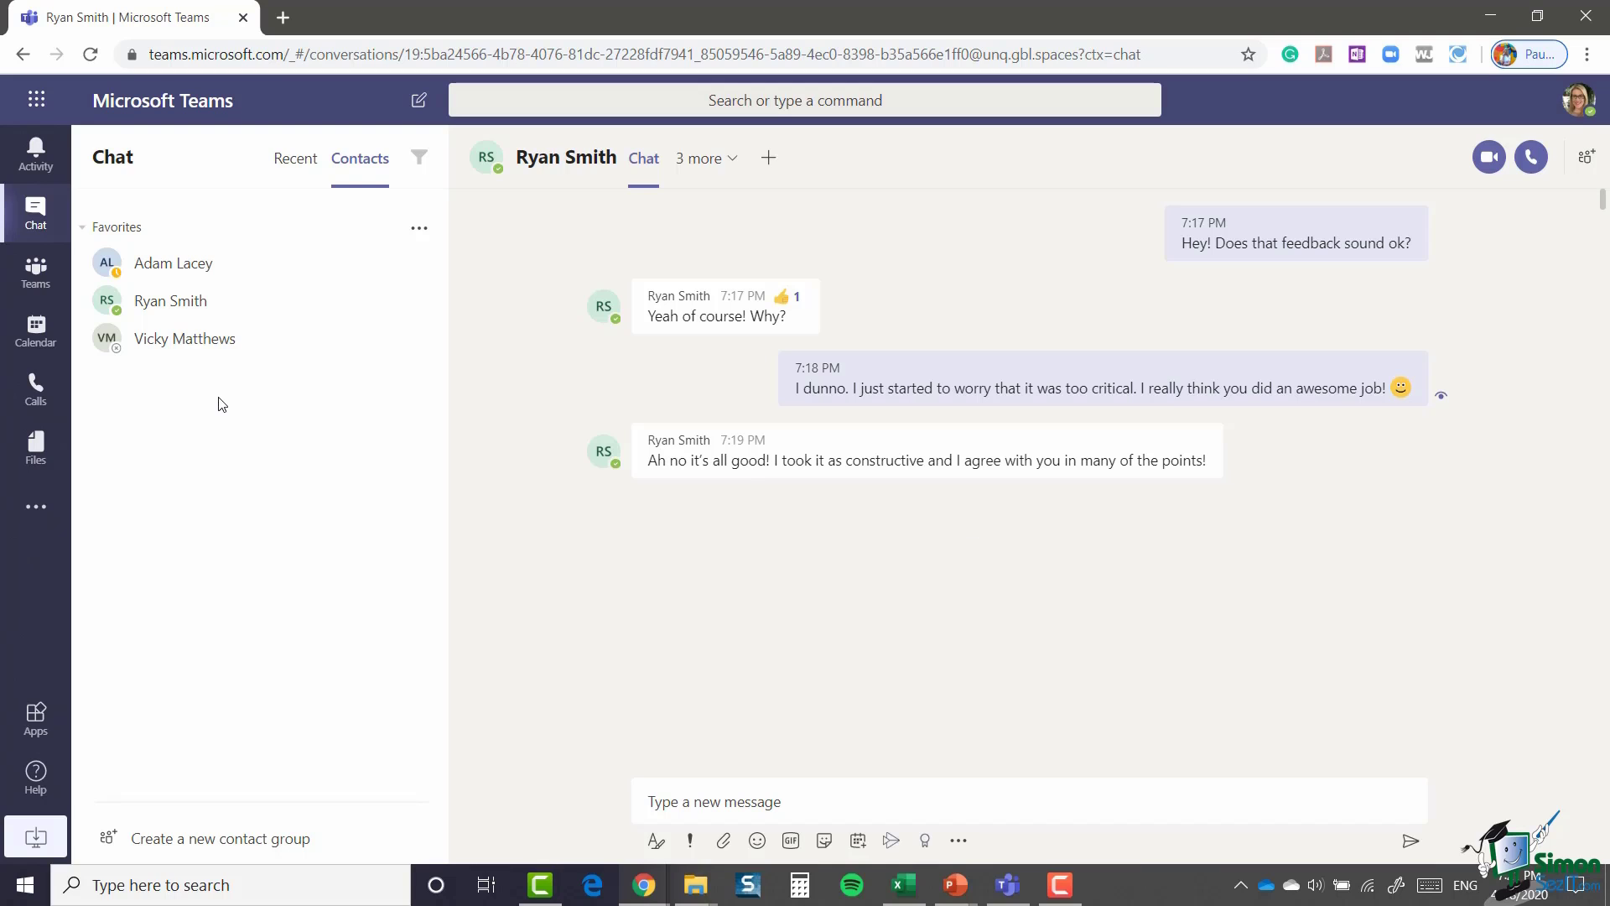
Create a new contact group named 'Leadership'.
{"action": "left_click", "coordinate": [183, 840]}
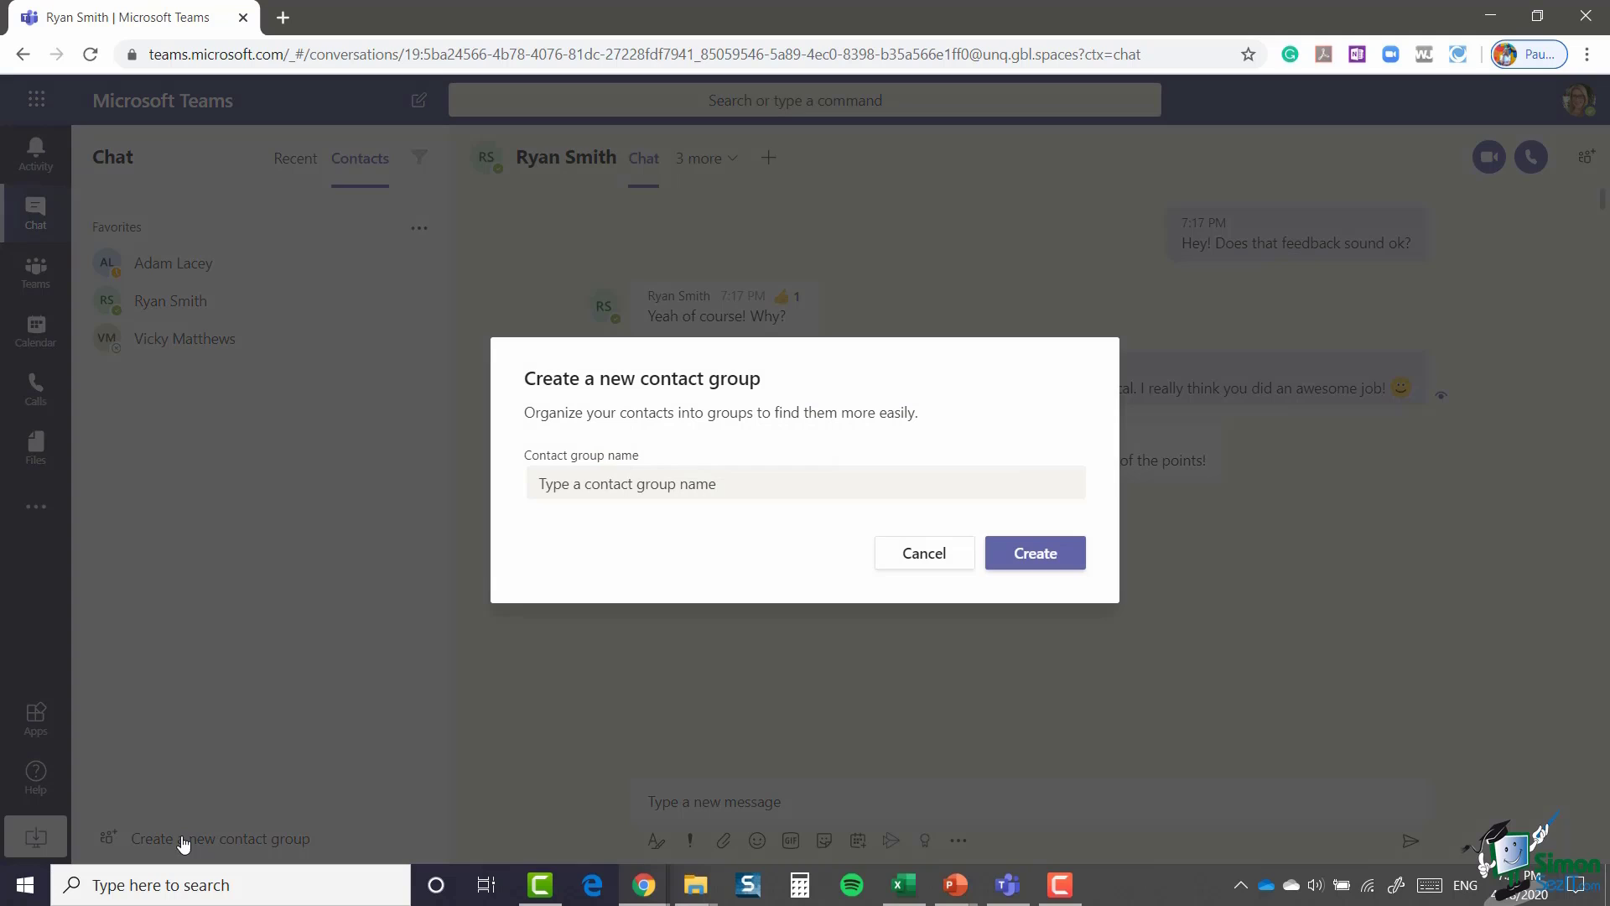
{"action": "left_click", "coordinate": [578, 494]}
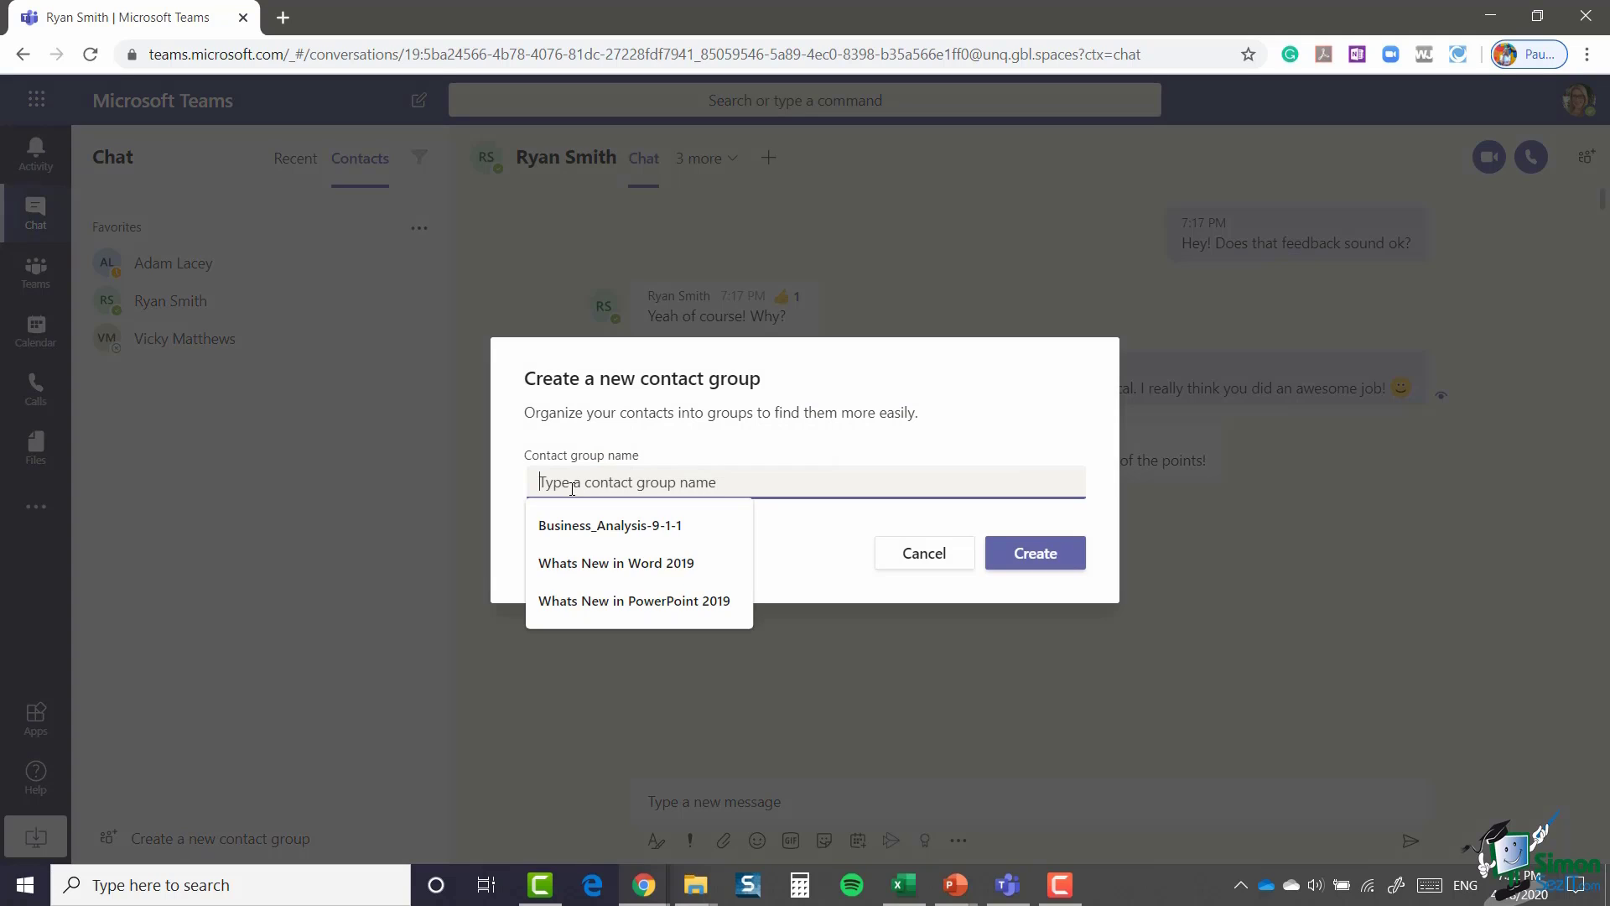
{"action": "type", "text": "Leadership"}
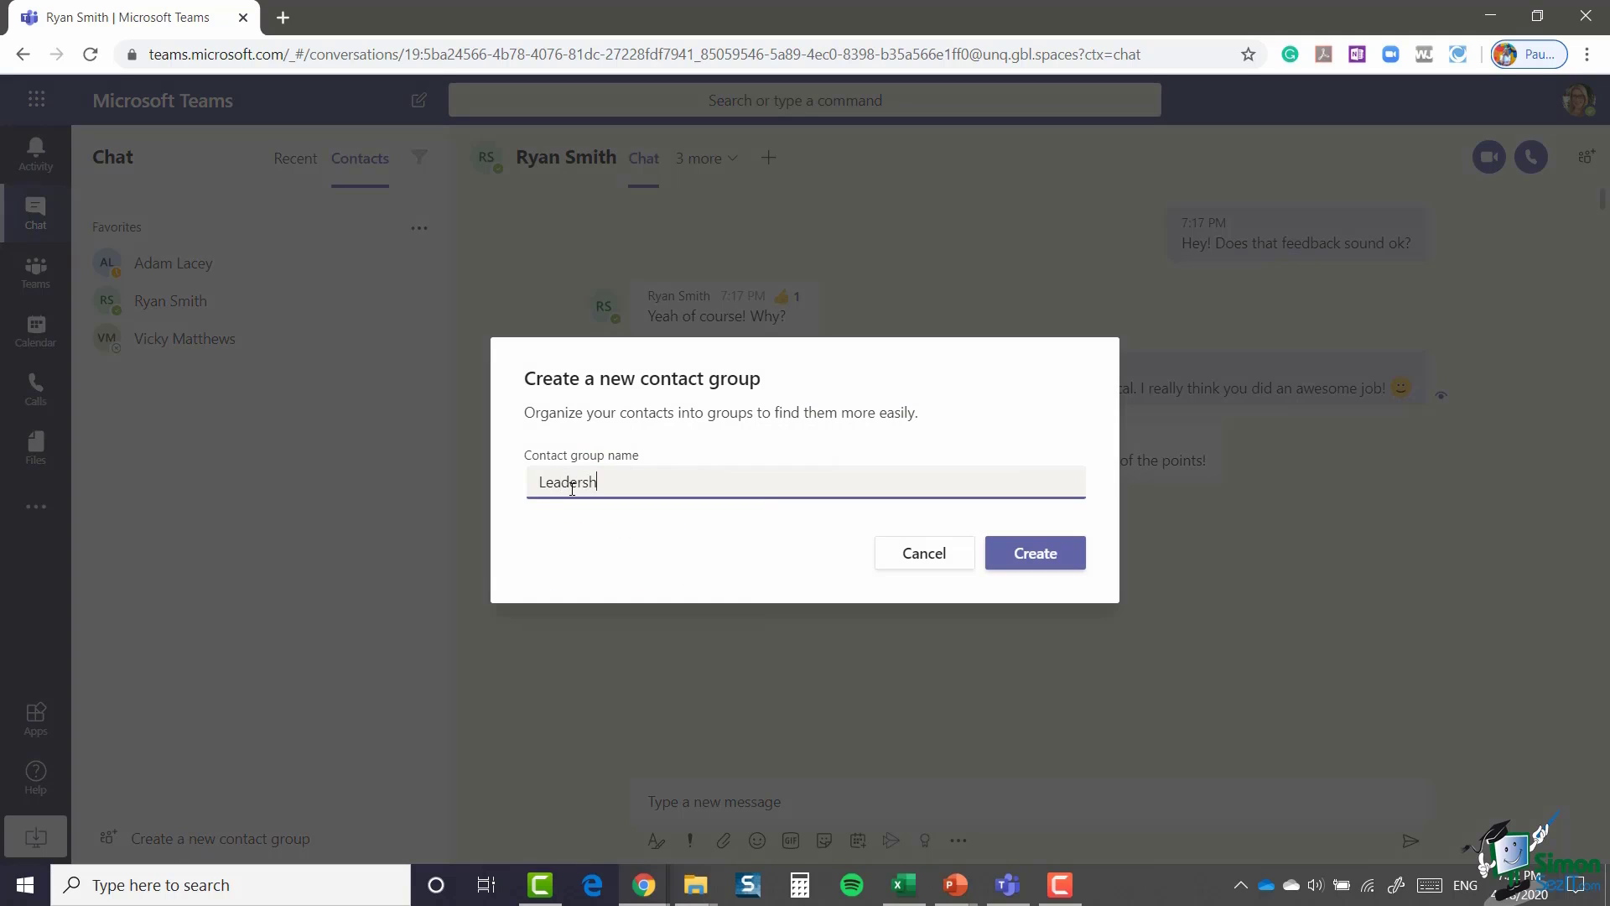
{"action": "left_click", "coordinate": [1035, 553]}
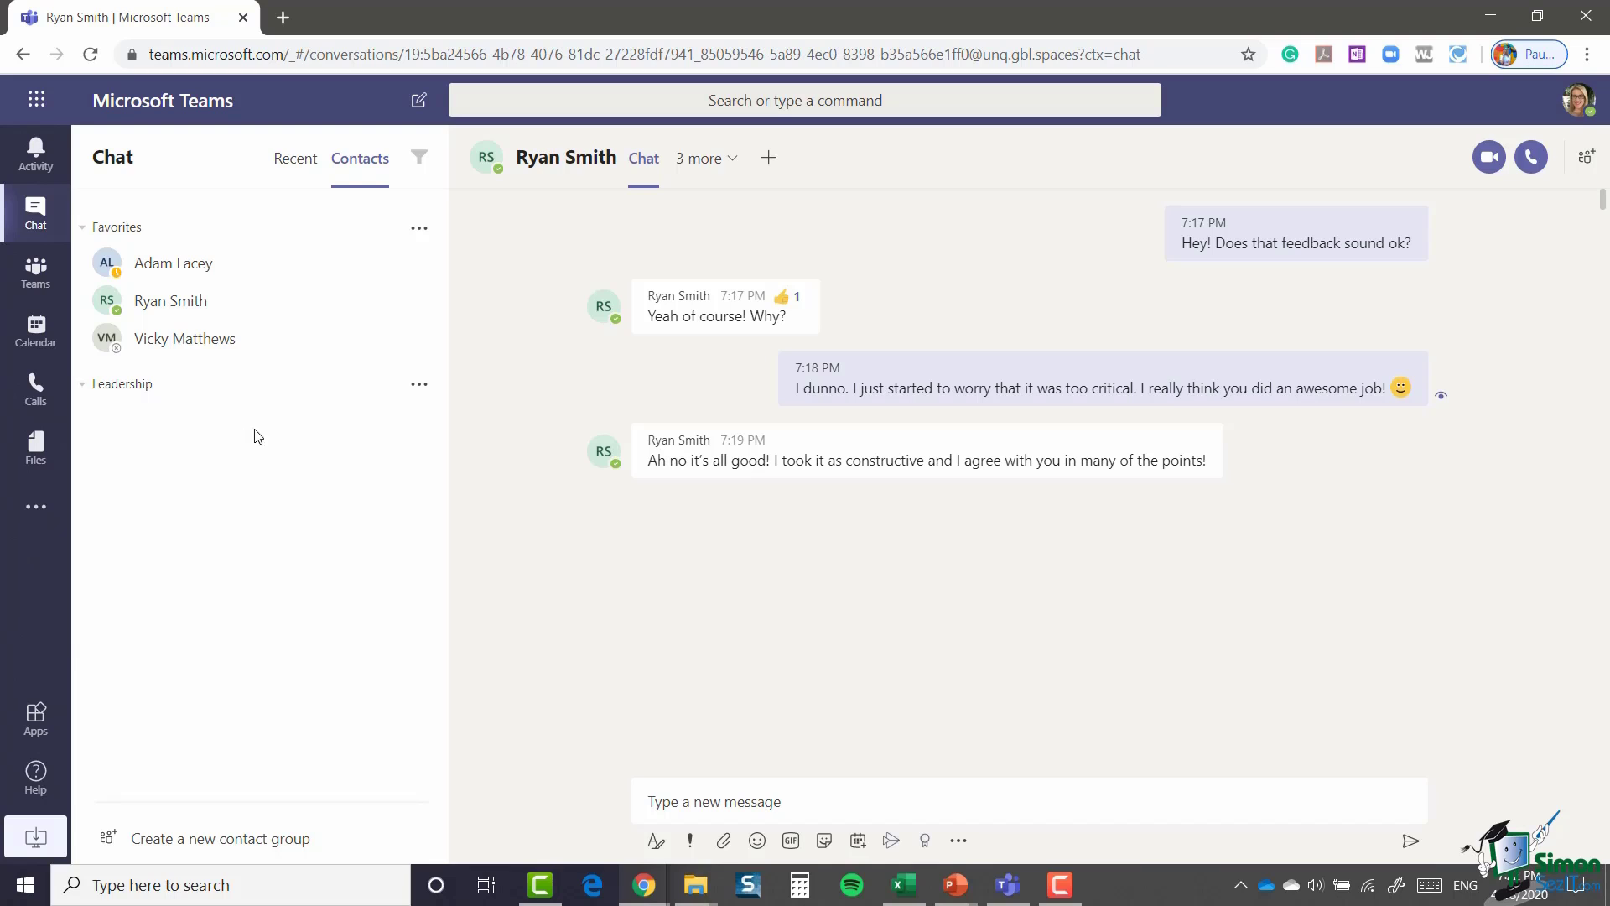
{"action": "left_click", "coordinate": [419, 388]}
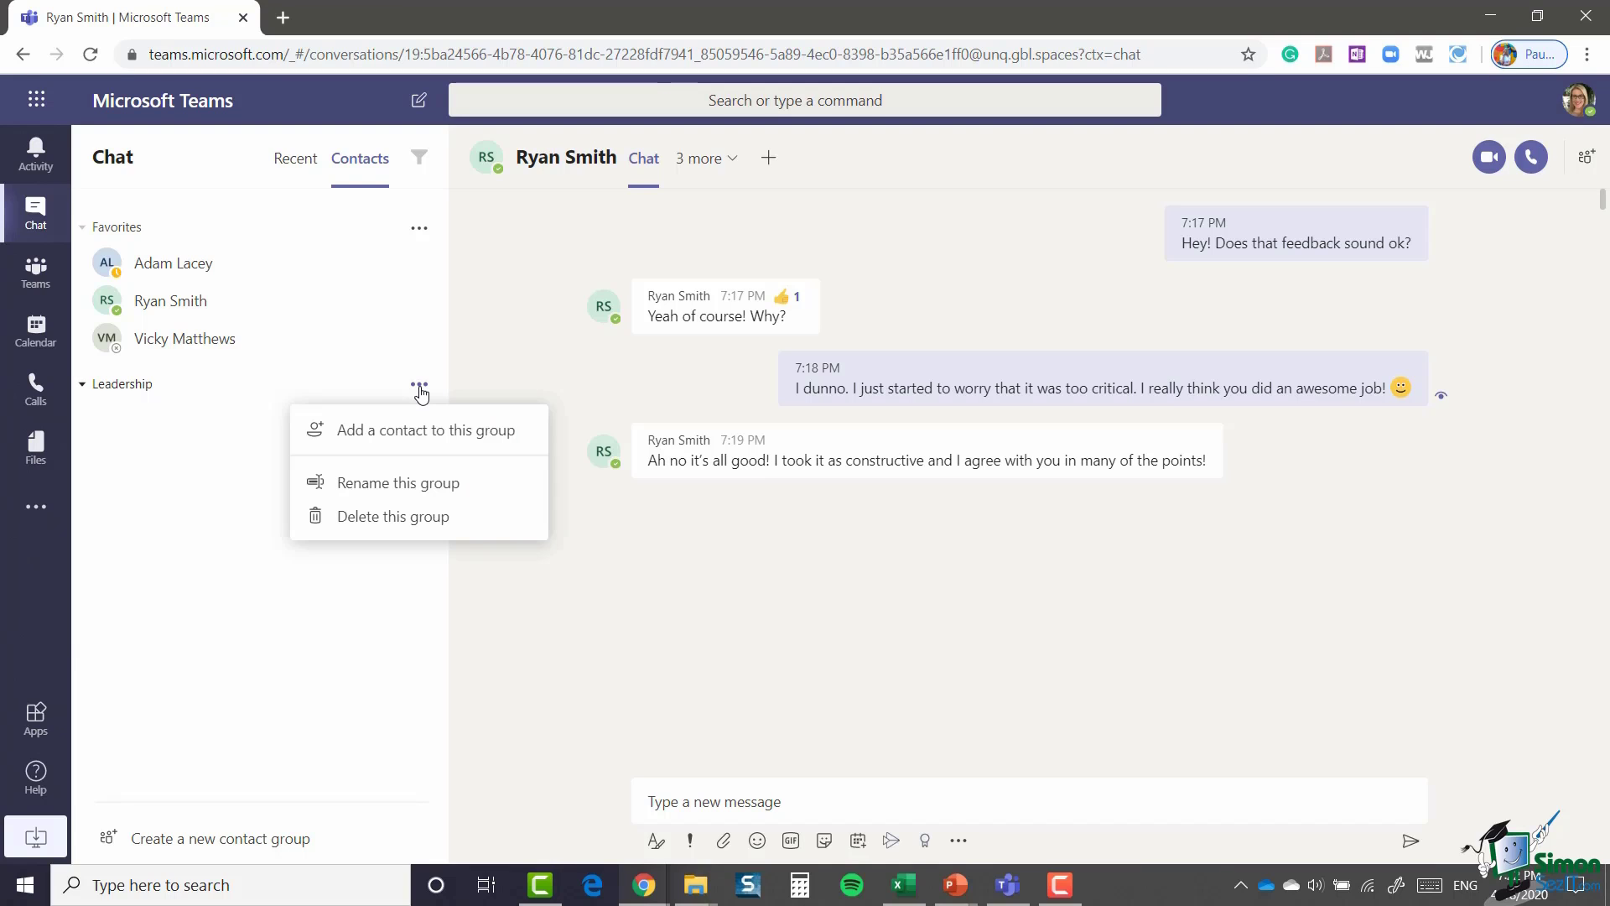
{"action": "left_click", "coordinate": [410, 436]}
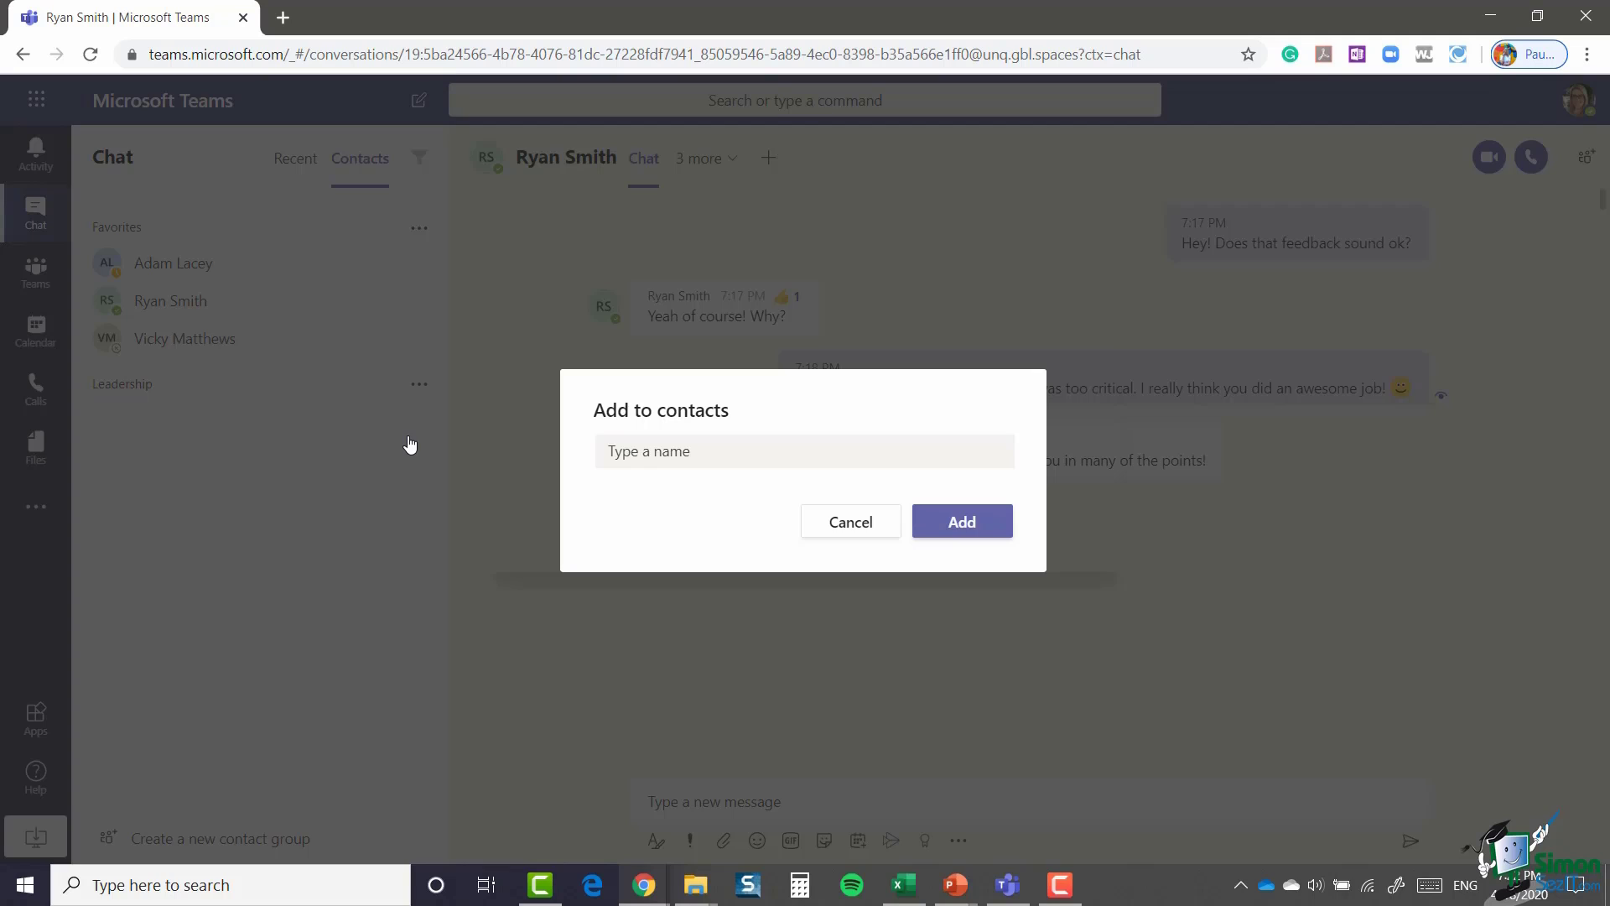
{"action": "left_click", "coordinate": [660, 444]}
{"action": "type", "text": "ada"}
{"action": "left_click", "coordinate": [659, 515]}
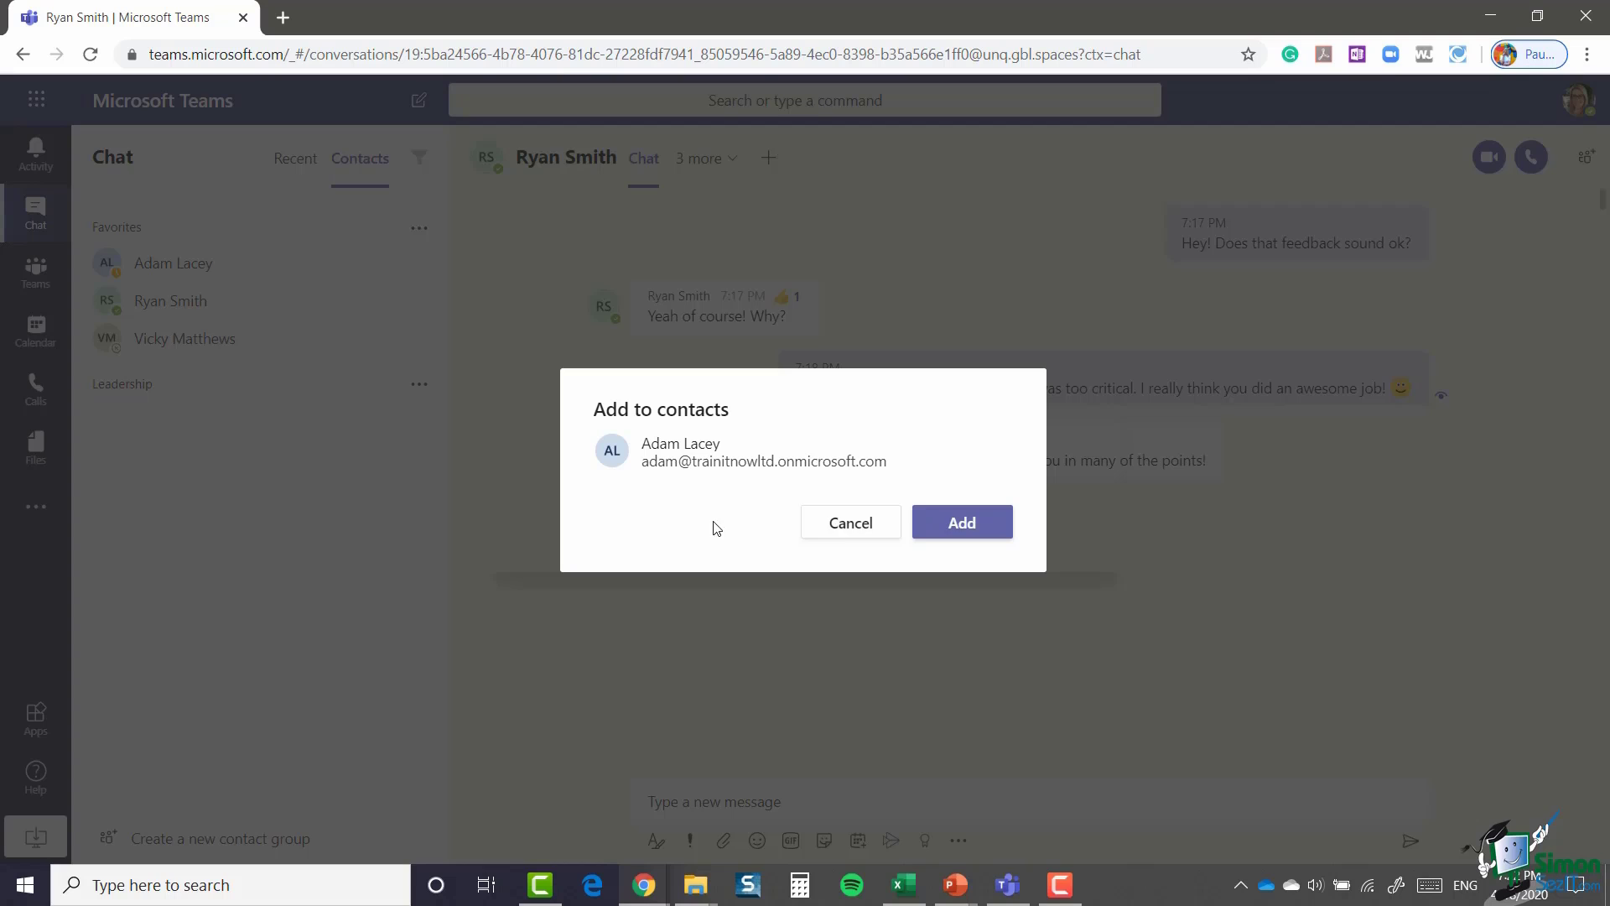
{"action": "left_click", "coordinate": [920, 525]}
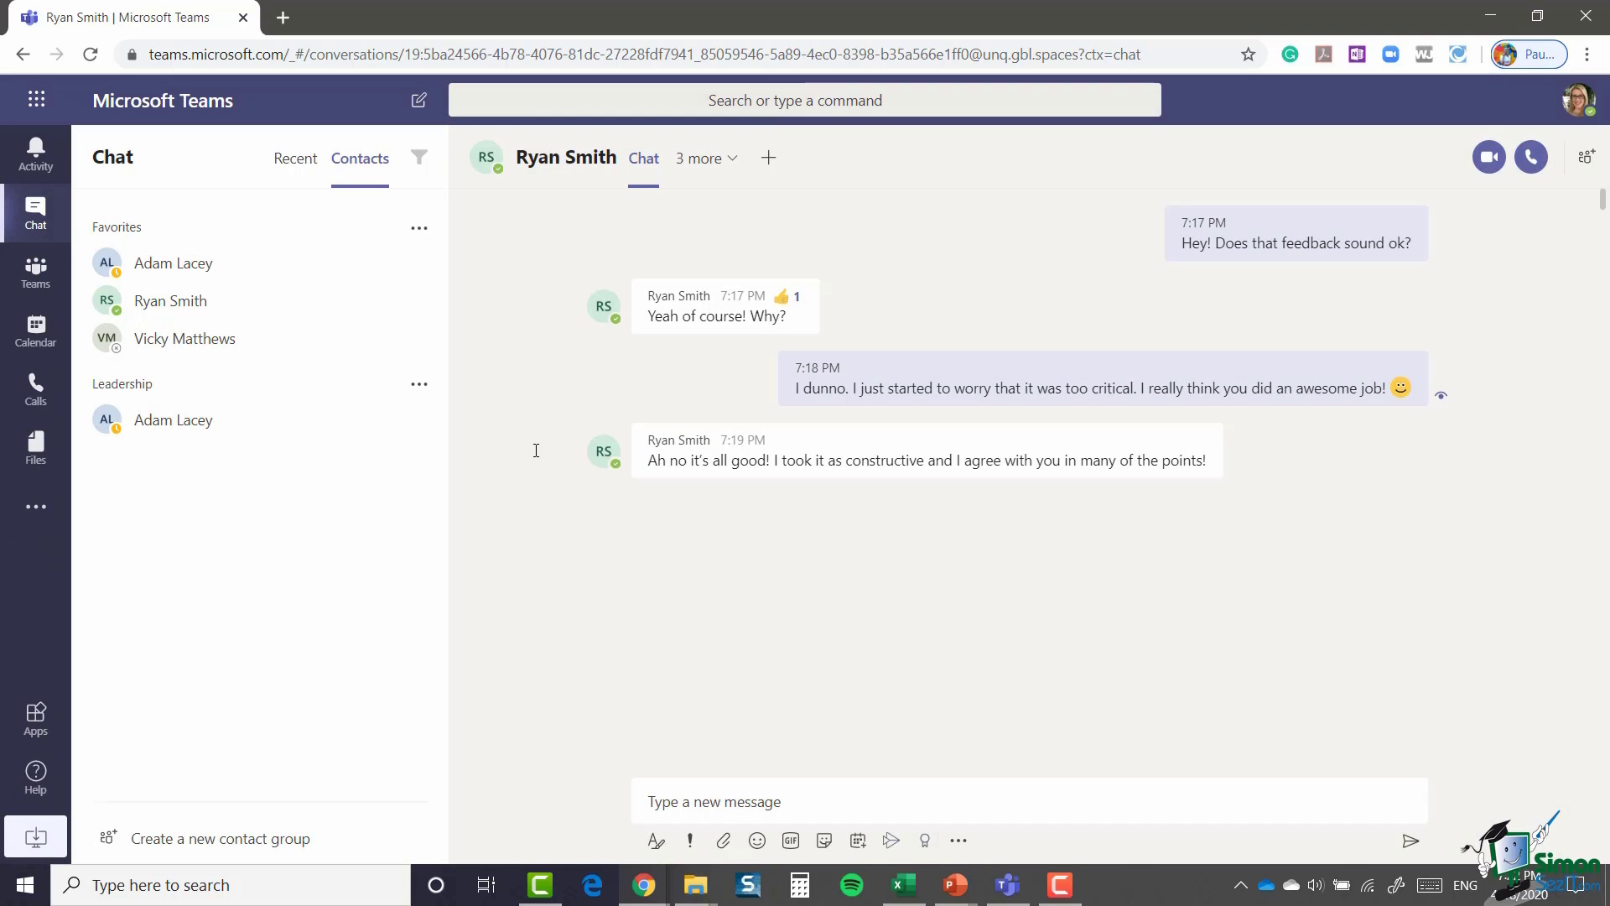
{"action": "left_click", "coordinate": [418, 384]}
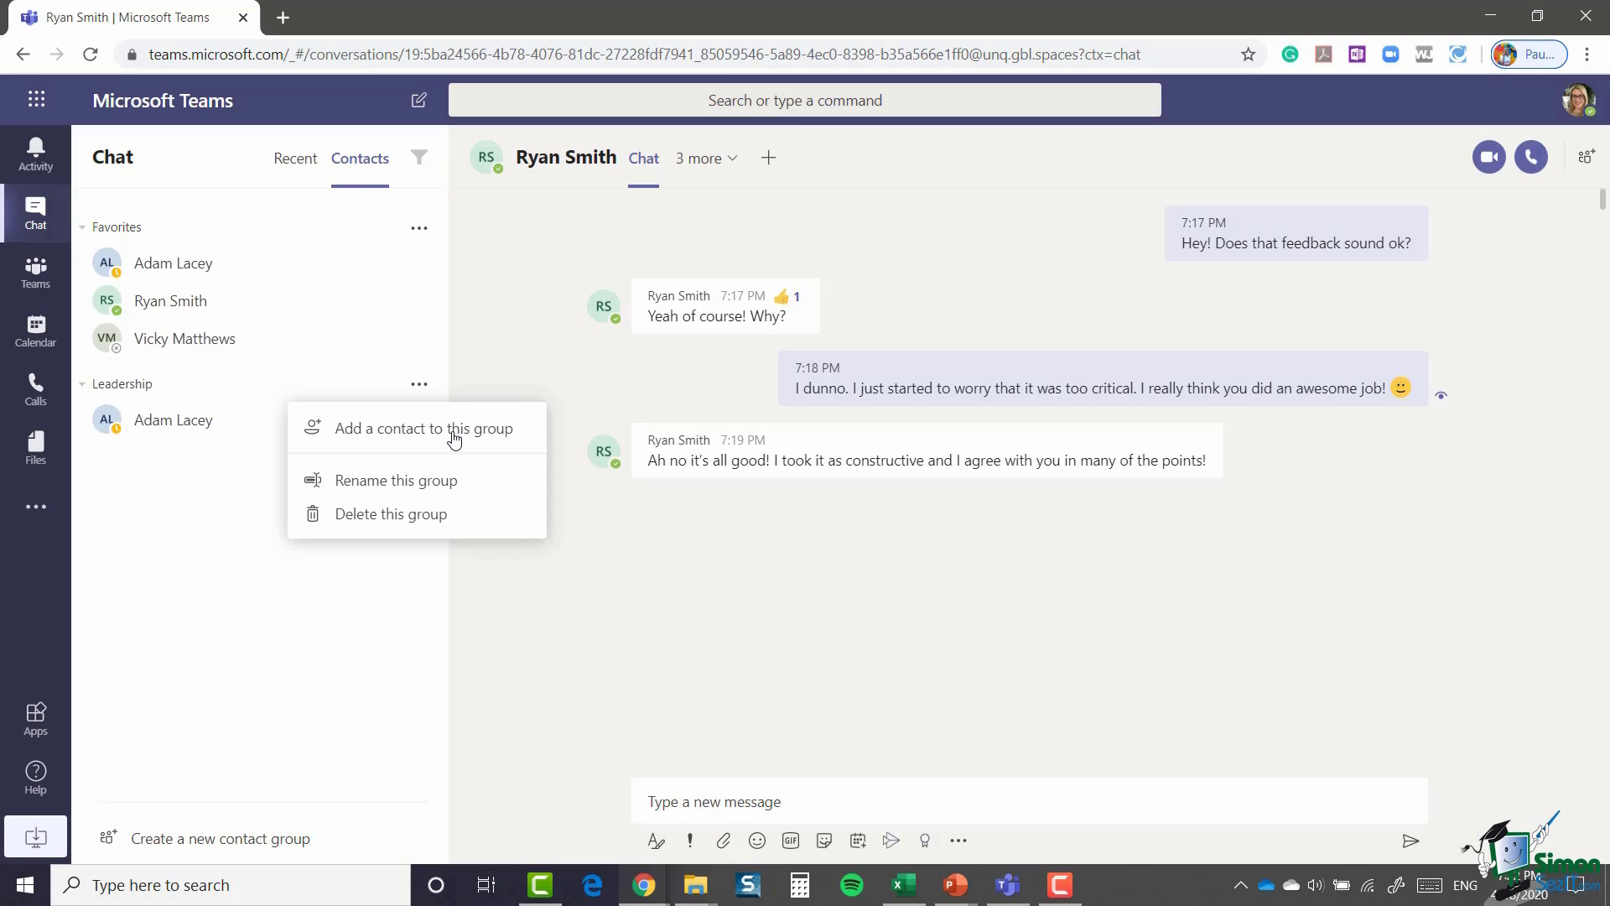
{"action": "left_click", "coordinate": [454, 439]}
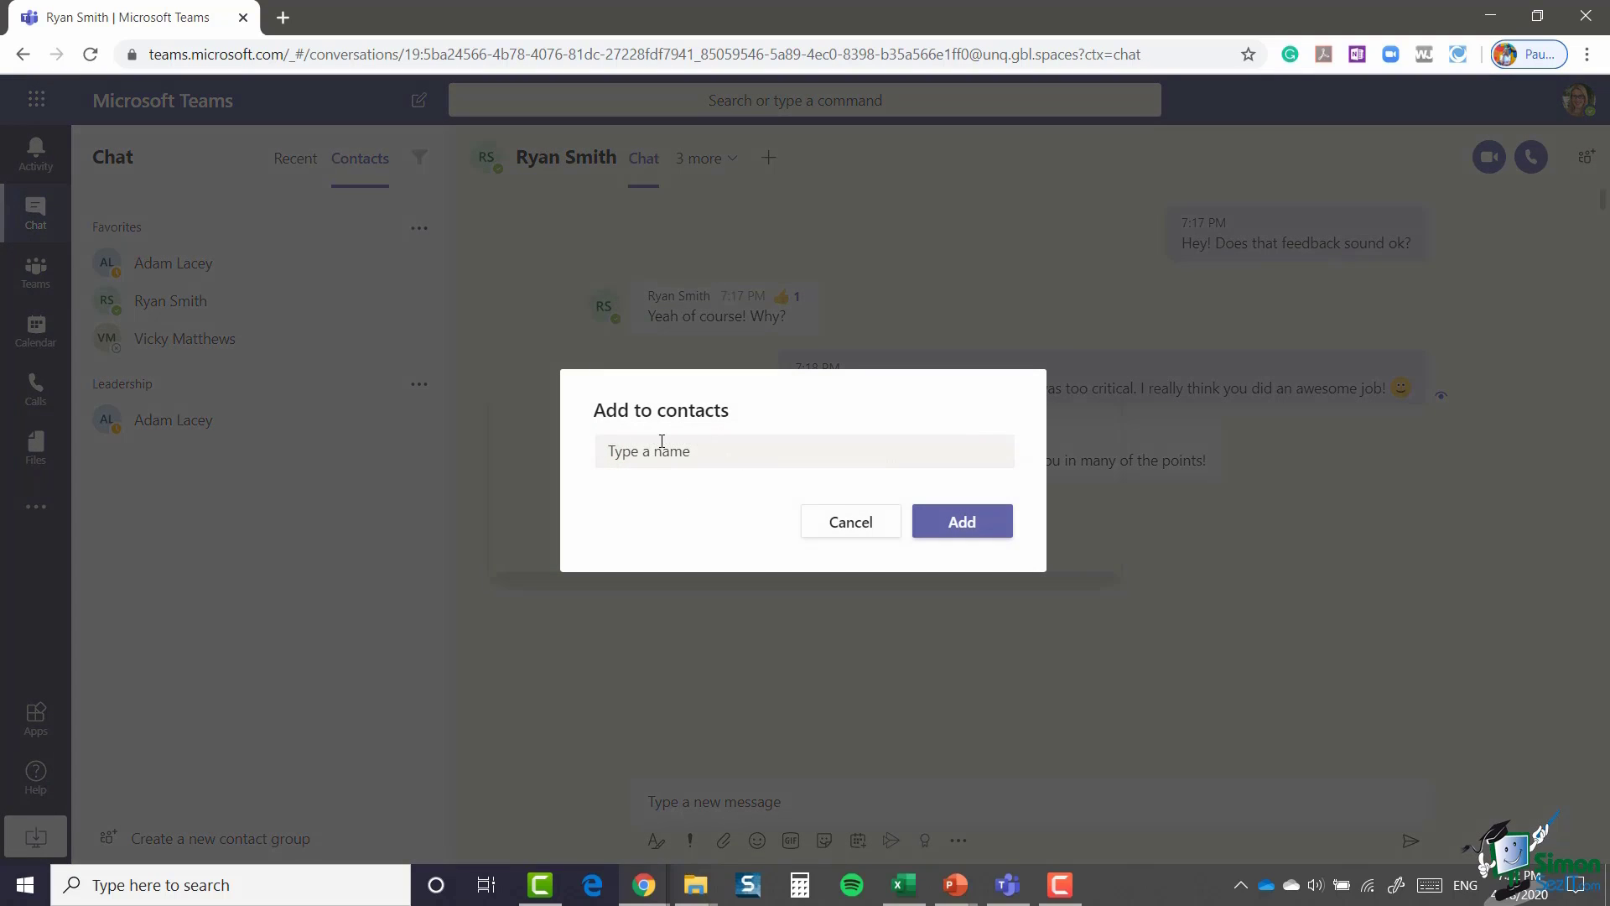
{"action": "type", "text": "ben"}
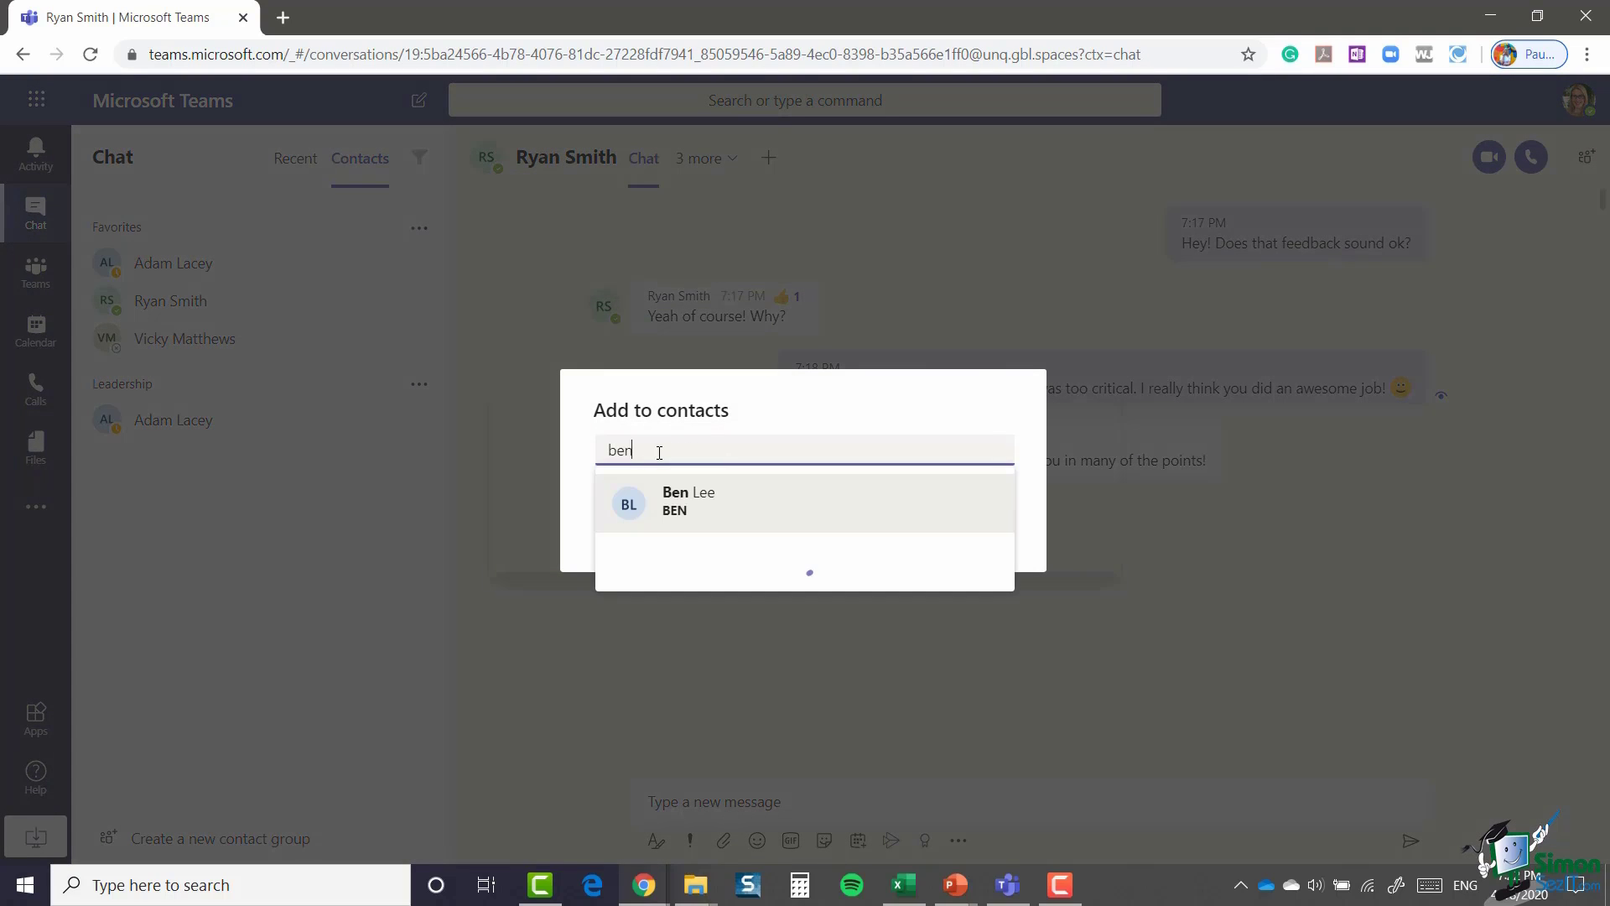
{"action": "left_click", "coordinate": [681, 510]}
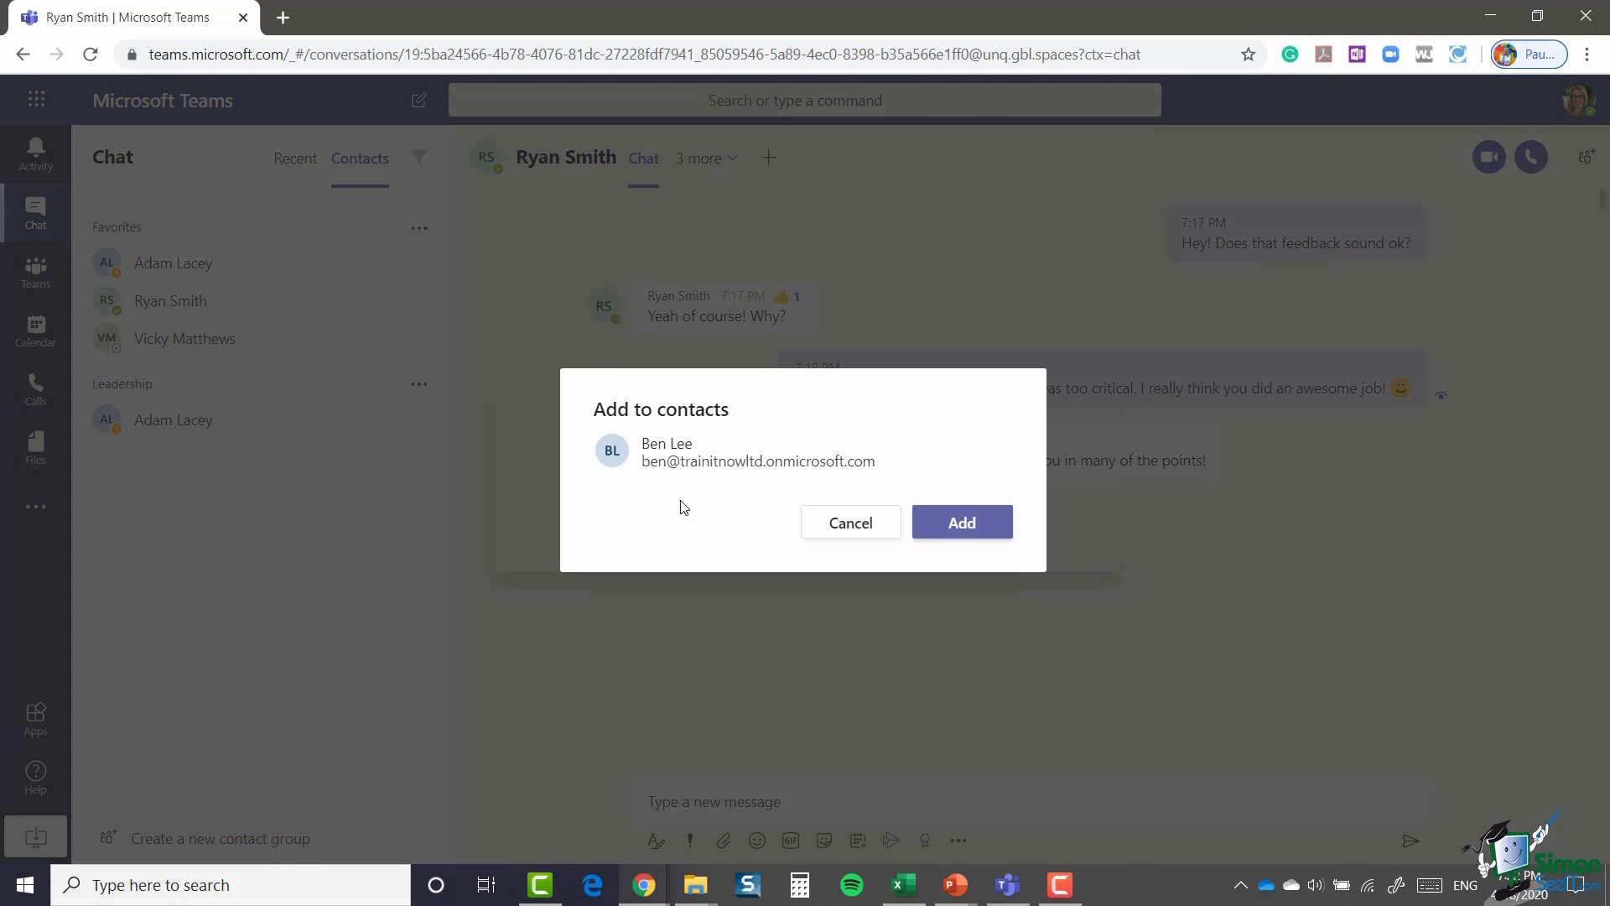
{"action": "left_click", "coordinate": [962, 524]}
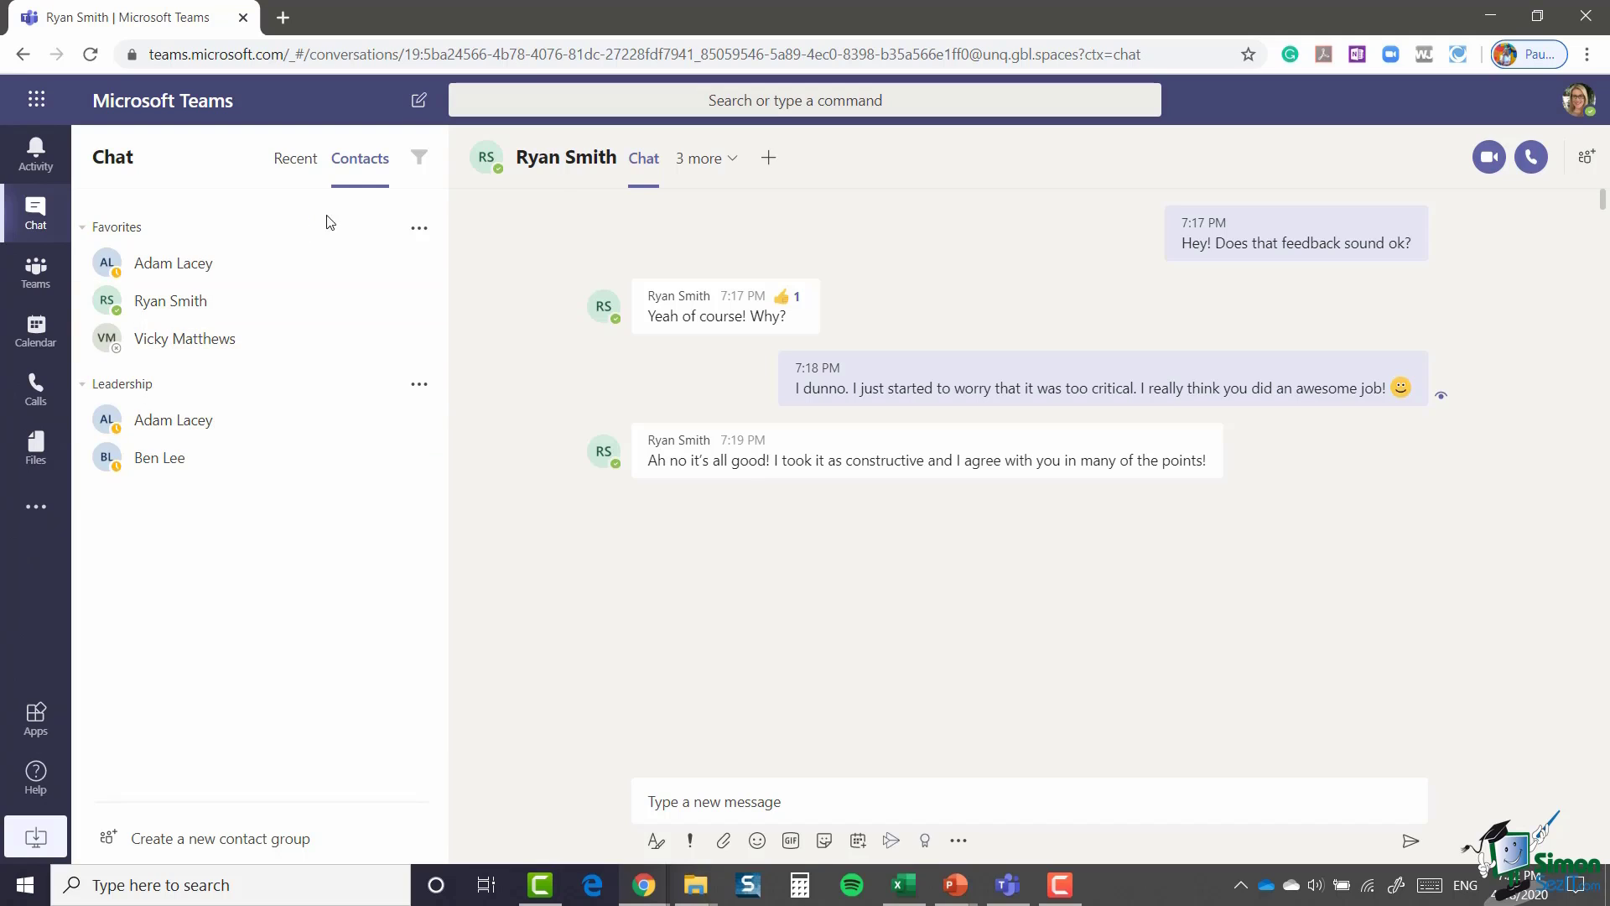
{"action": "left_click", "coordinate": [296, 171]}
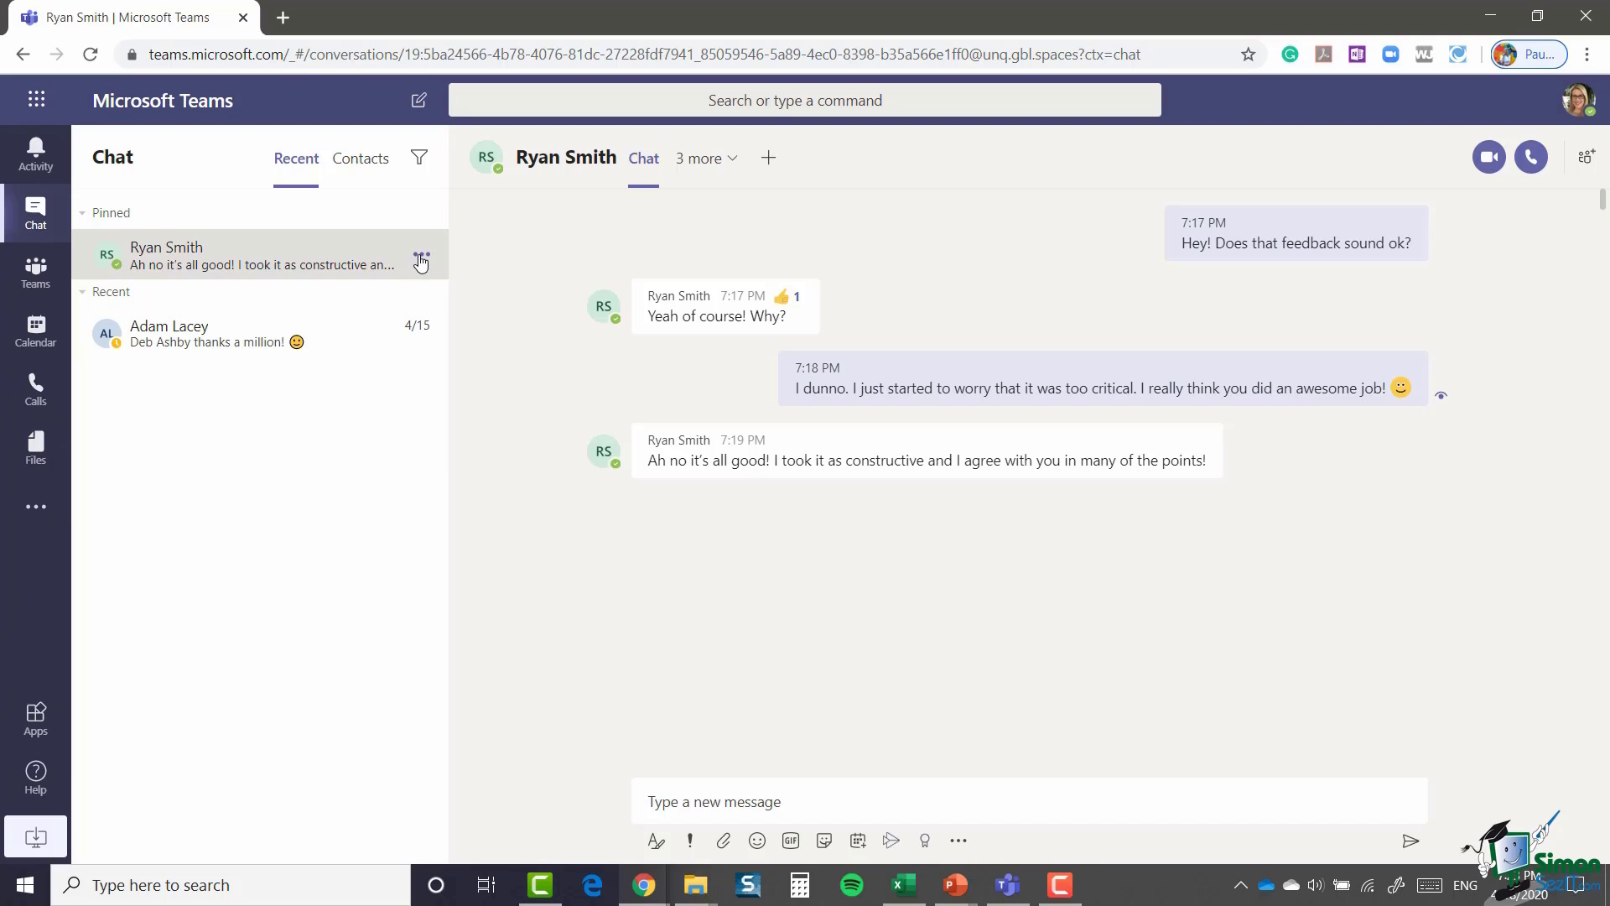
{"action": "left_click", "coordinate": [424, 257]}
{"action": "left_click", "coordinate": [293, 344]}
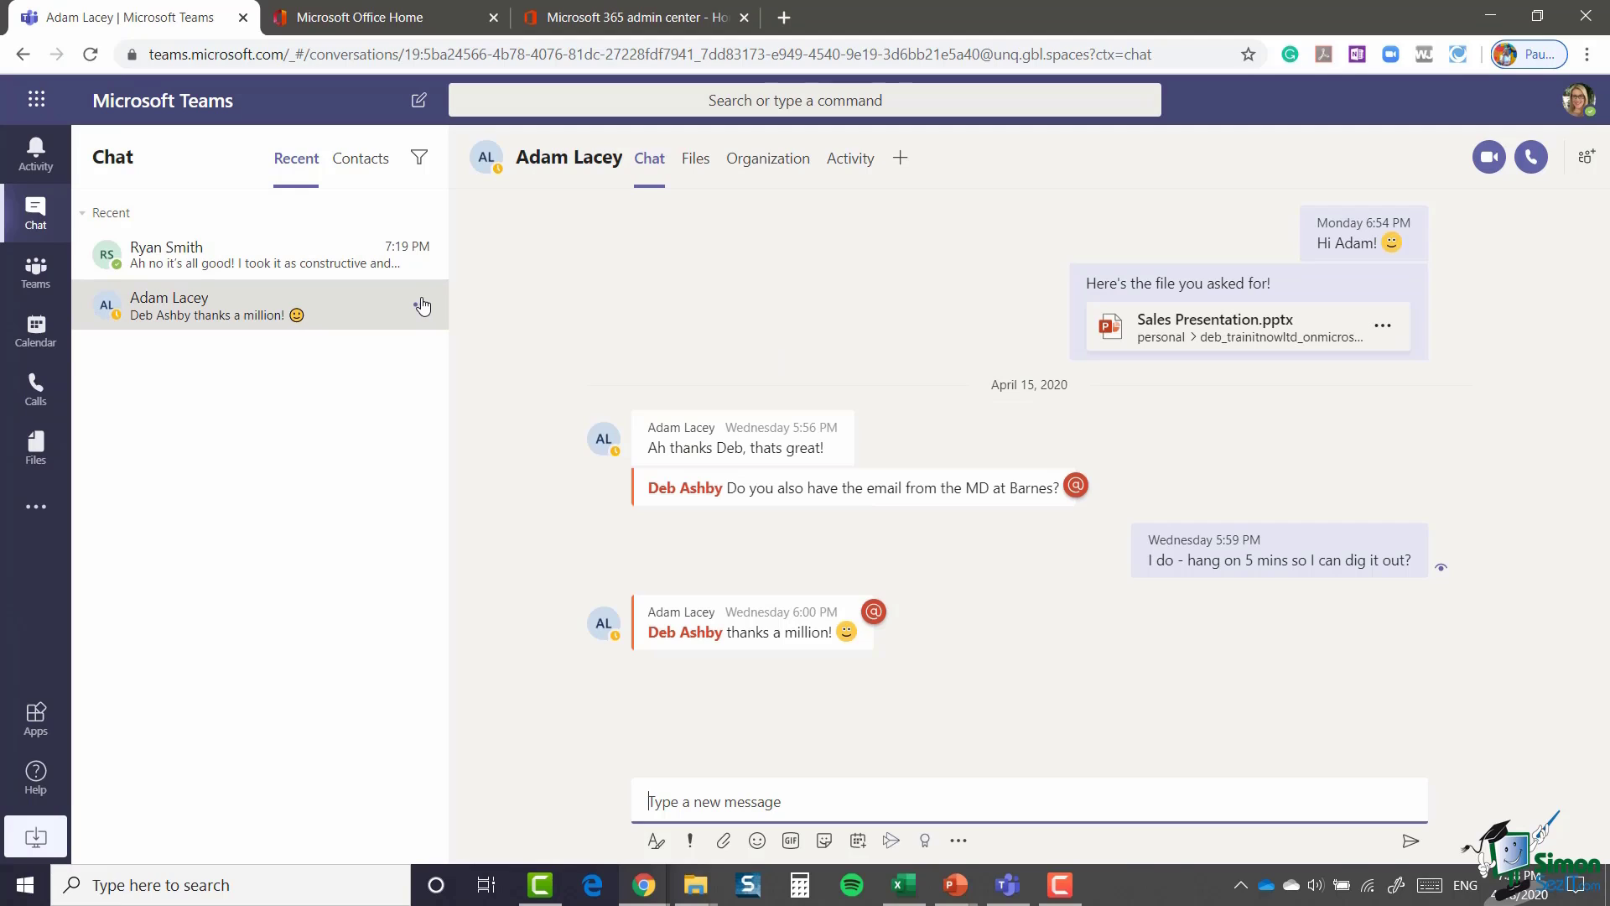
{"action": "left_click", "coordinate": [423, 306]}
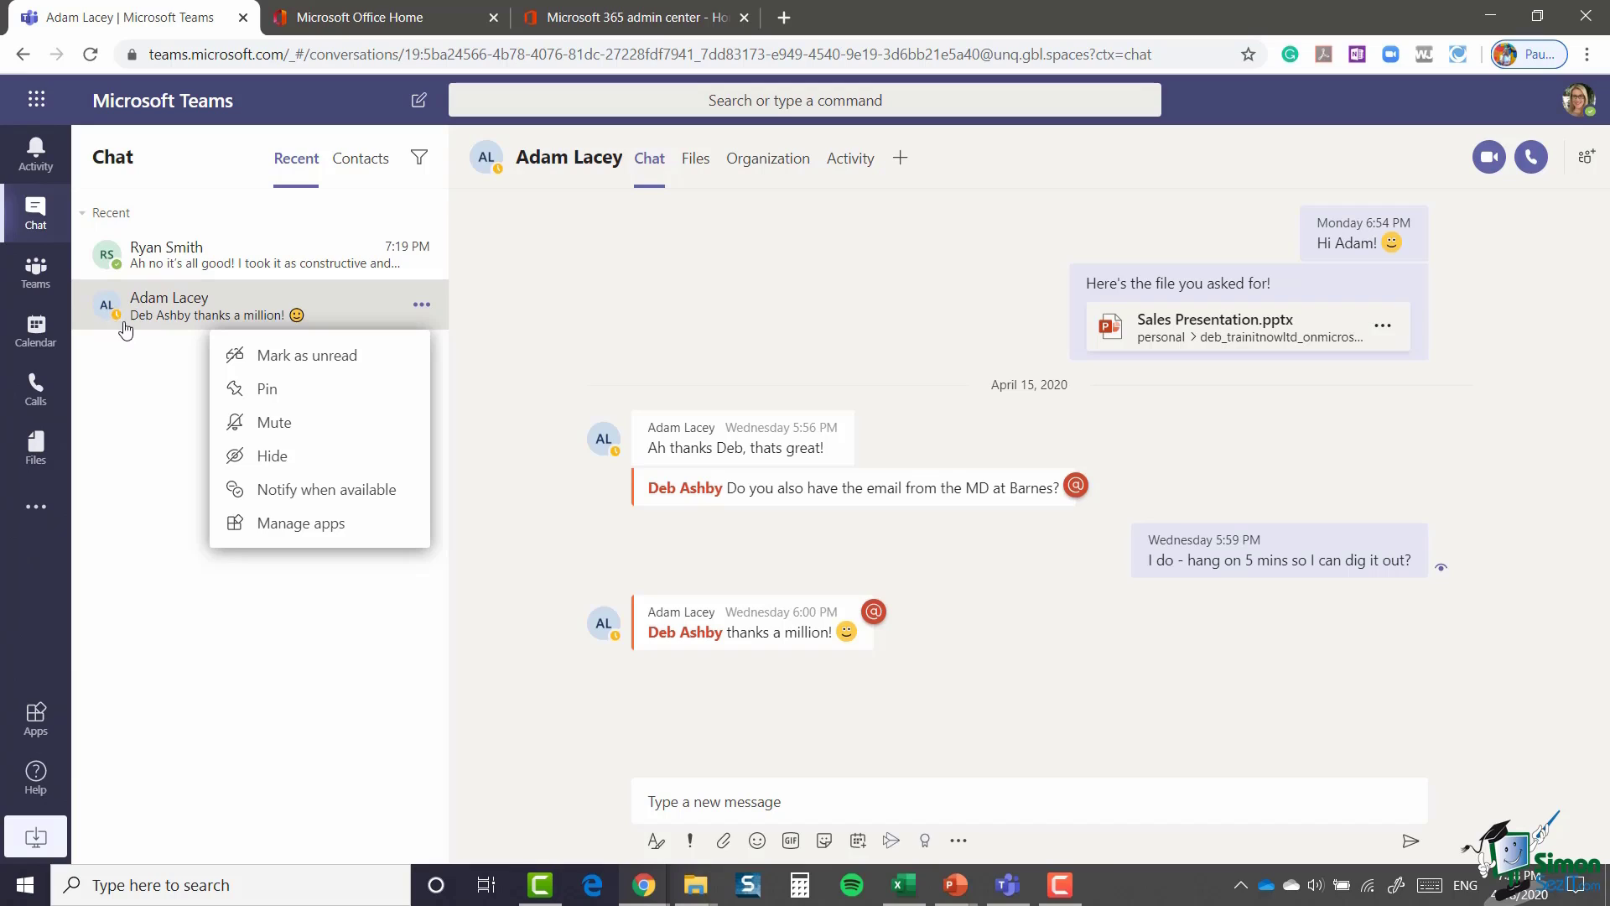
{"action": "mouse_move", "coordinate": [119, 317]}
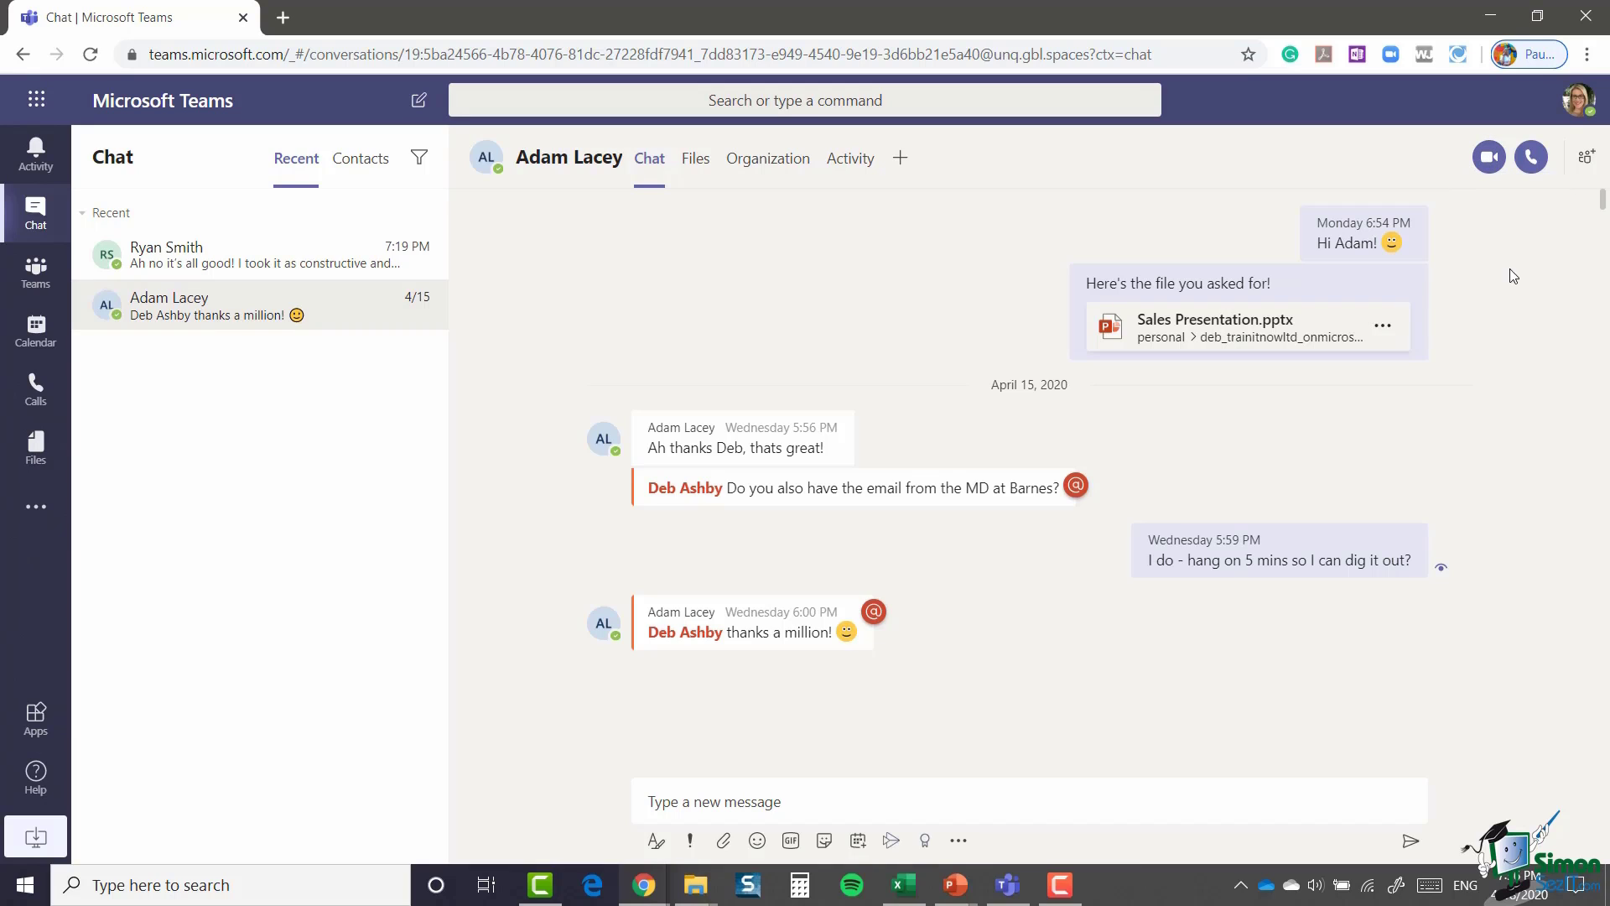
{"action": "left_click", "coordinate": [1589, 159]}
{"action": "left_click", "coordinate": [1265, 237]}
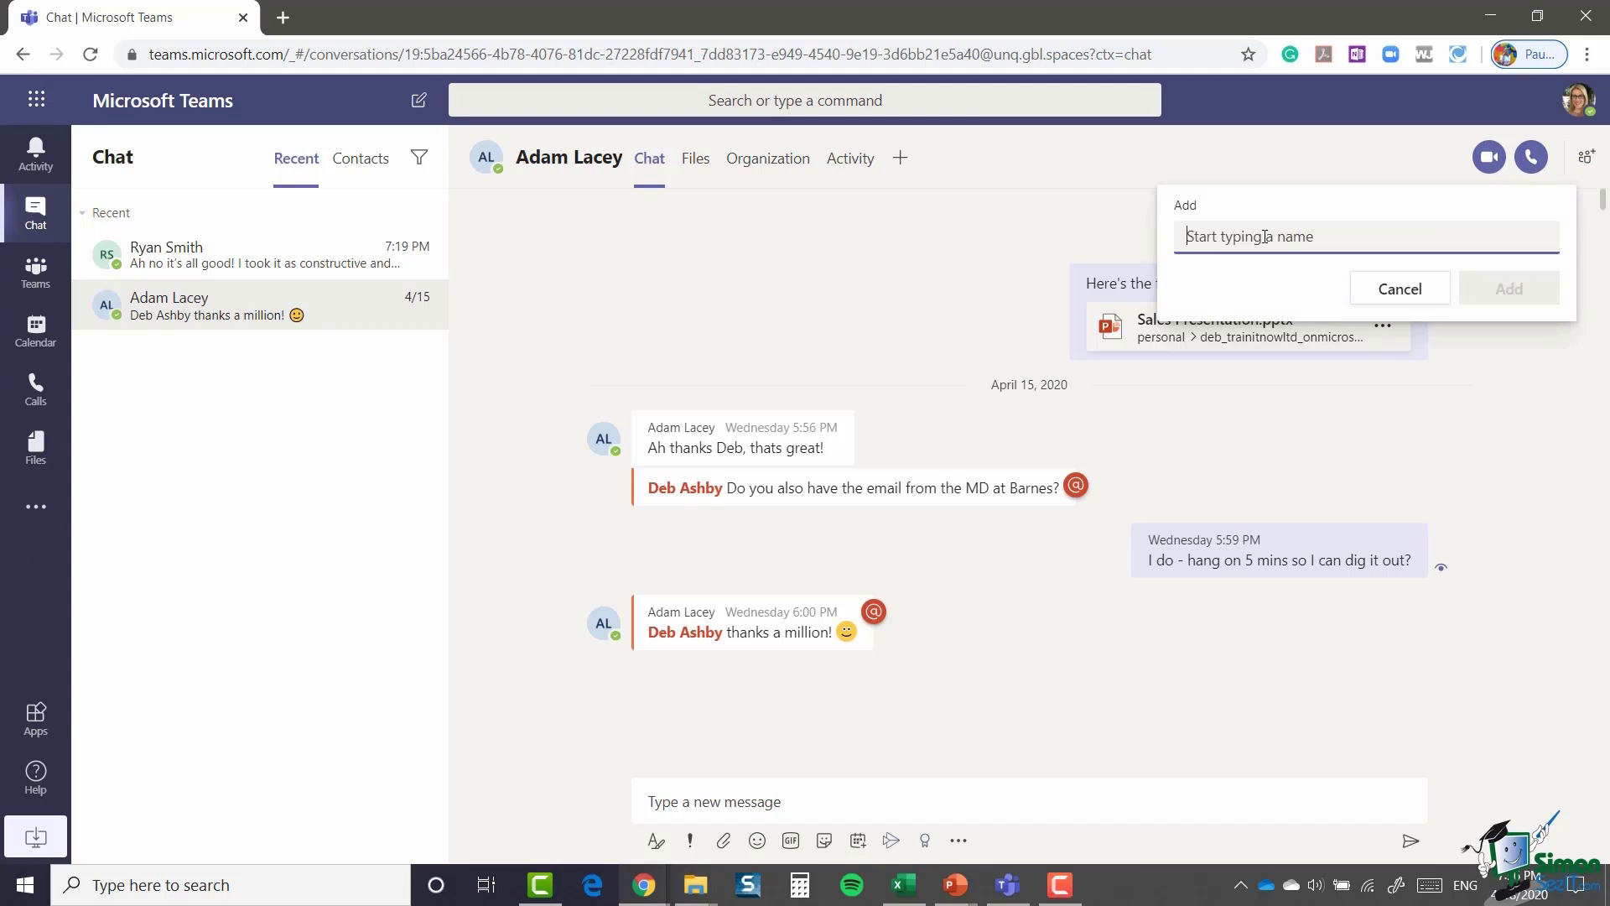
{"action": "type", "text": "vic"}
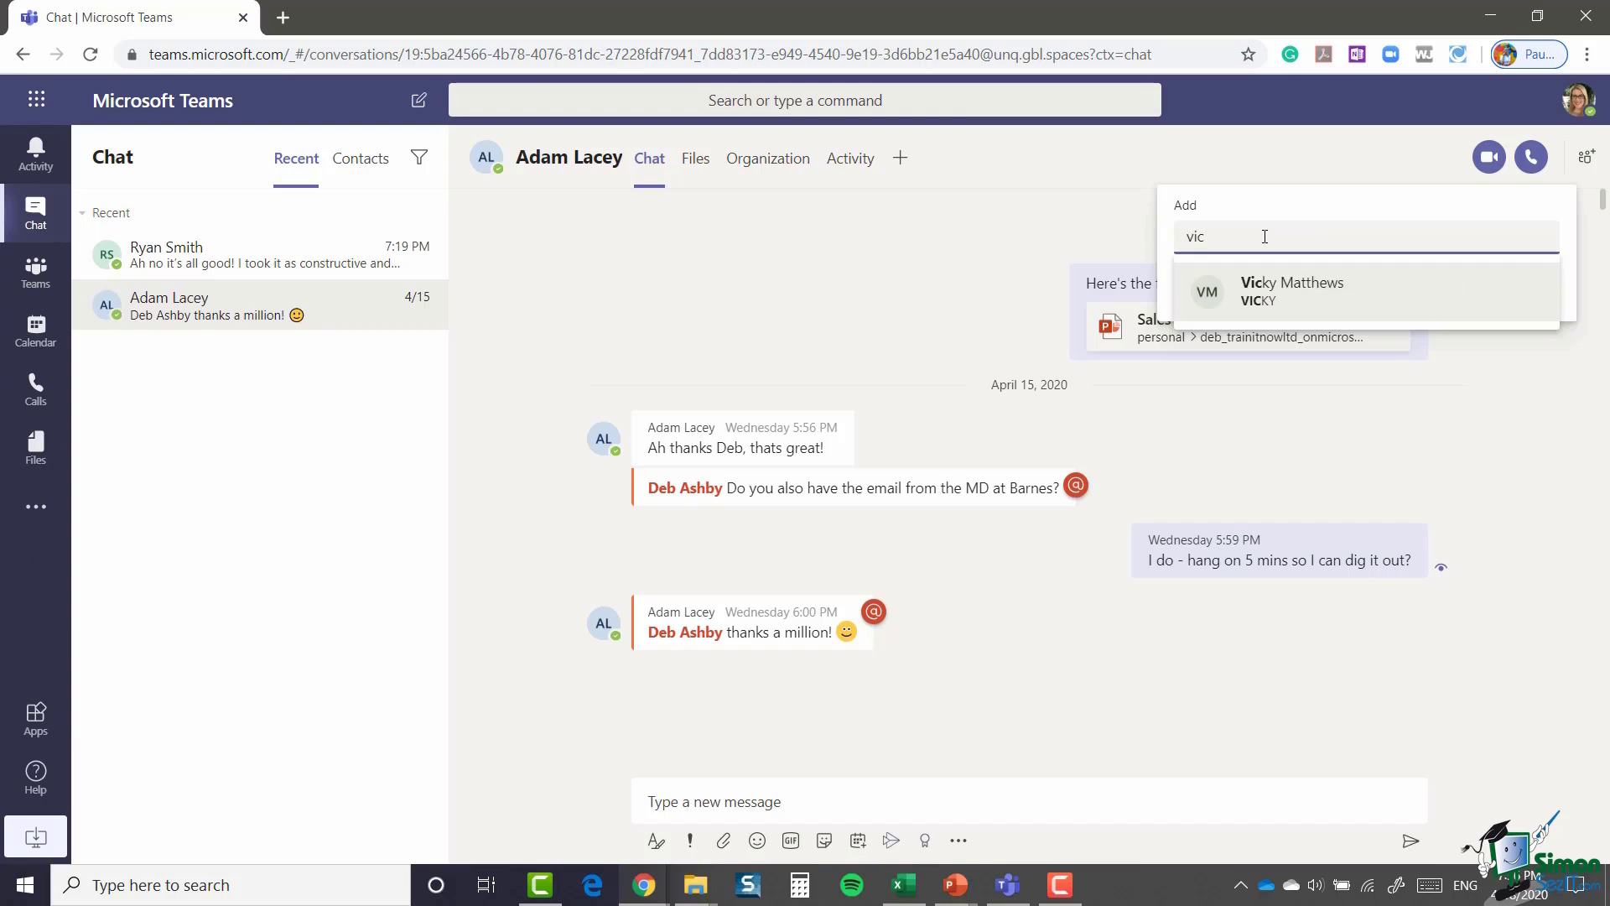
{"action": "left_click", "coordinate": [1316, 294]}
{"action": "left_click", "coordinate": [1517, 292]}
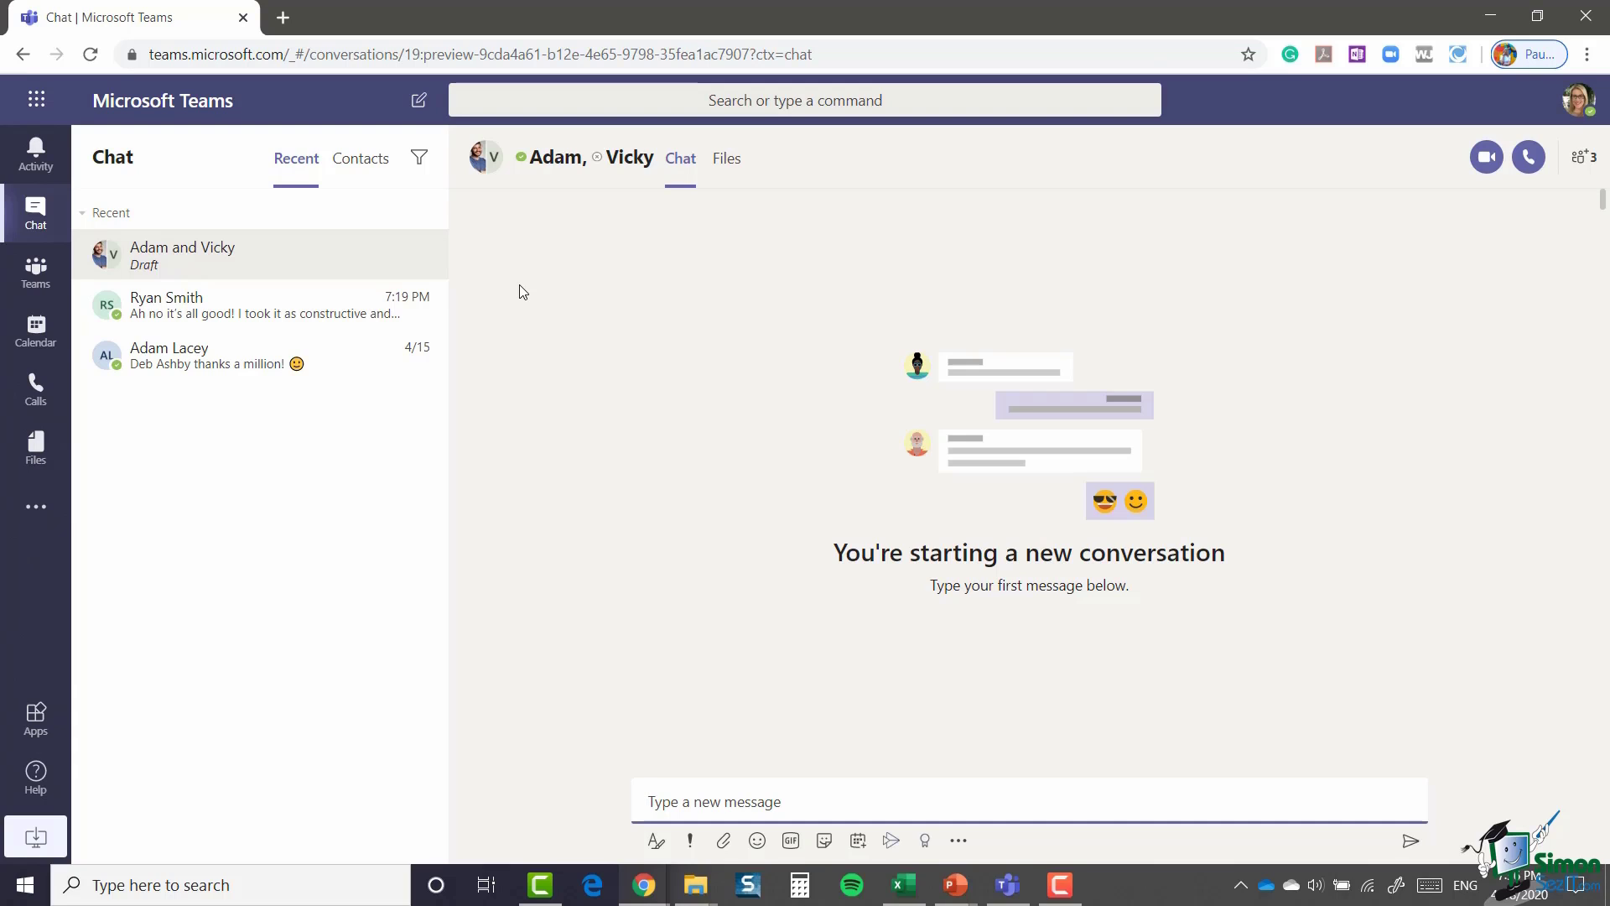
Discard the empty 'Adam and Vicky' draft group chat.
{"action": "left_click", "coordinate": [422, 254]}
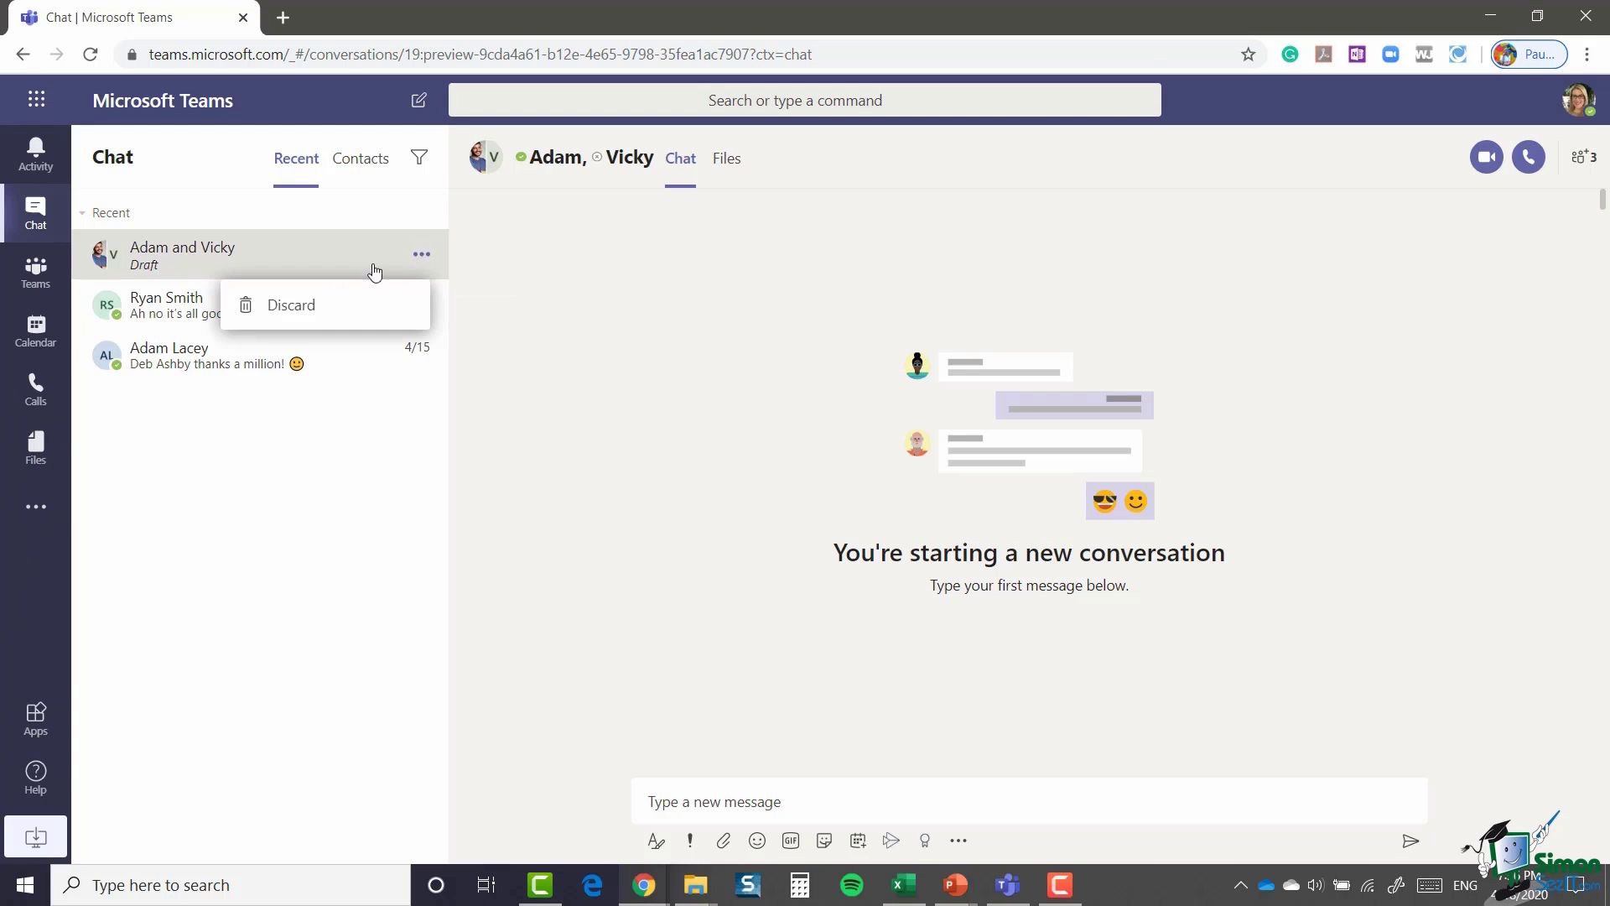
{"action": "left_click", "coordinate": [319, 305]}
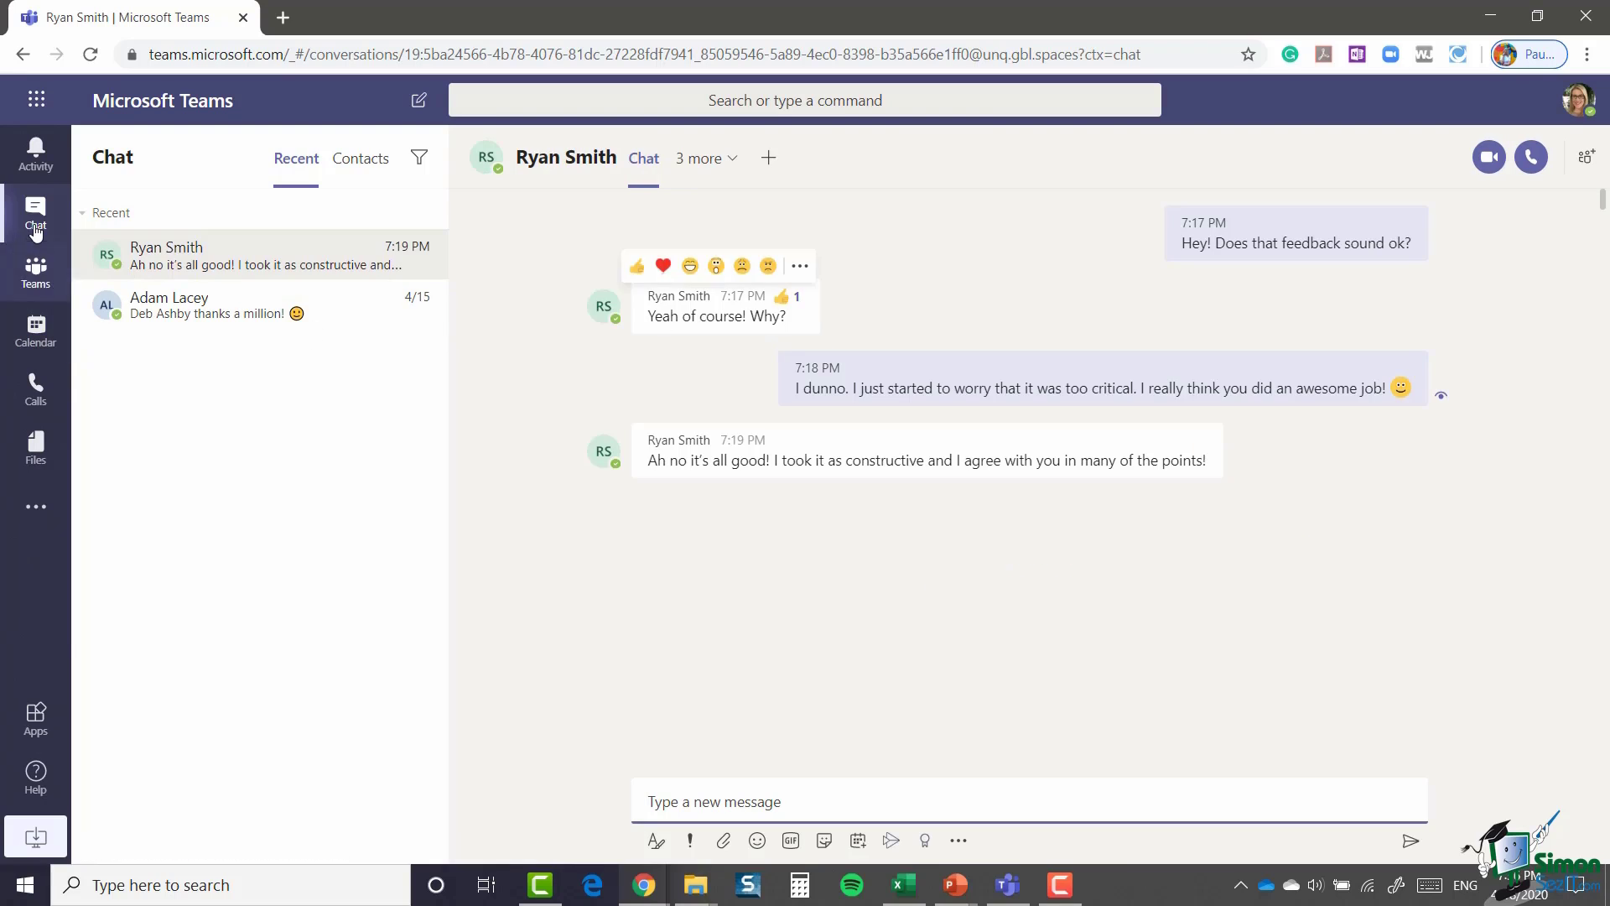